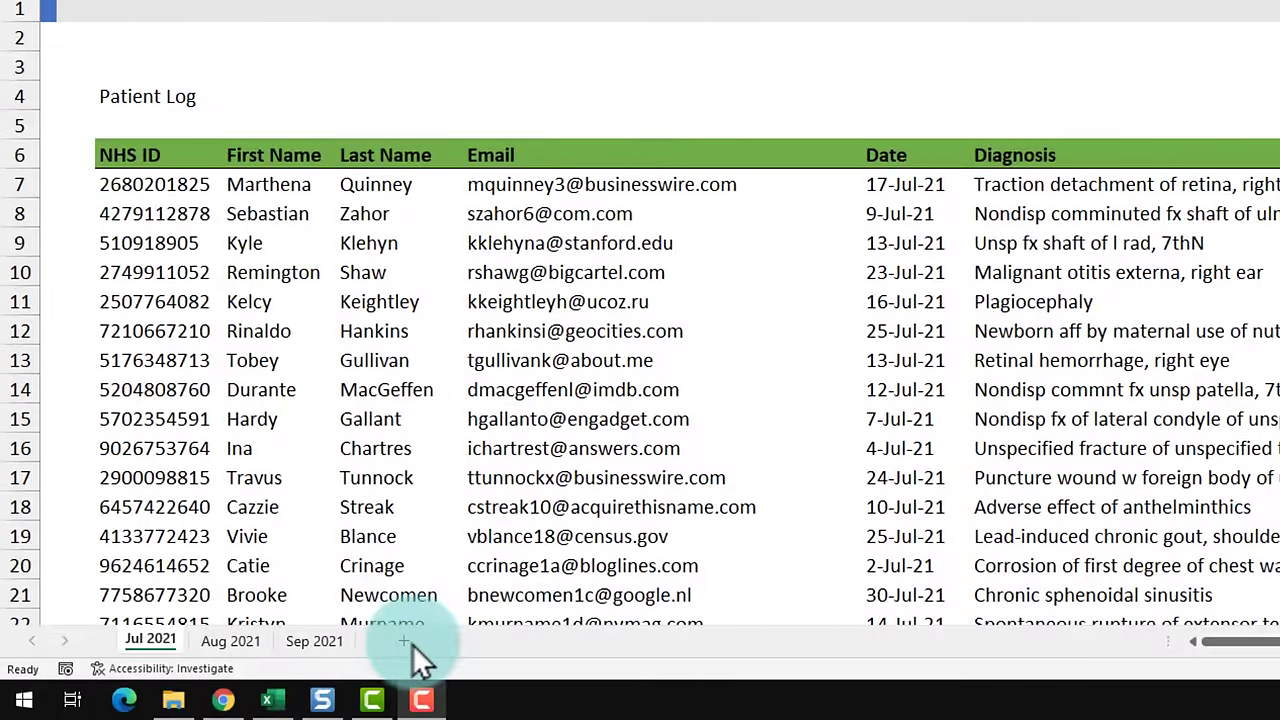
- Review the Jul 2021 headings from NHS ID to Payment Status, then view the Aug and Sep 2021 sheets
{"action": "left_click", "coordinate": [116, 150]}
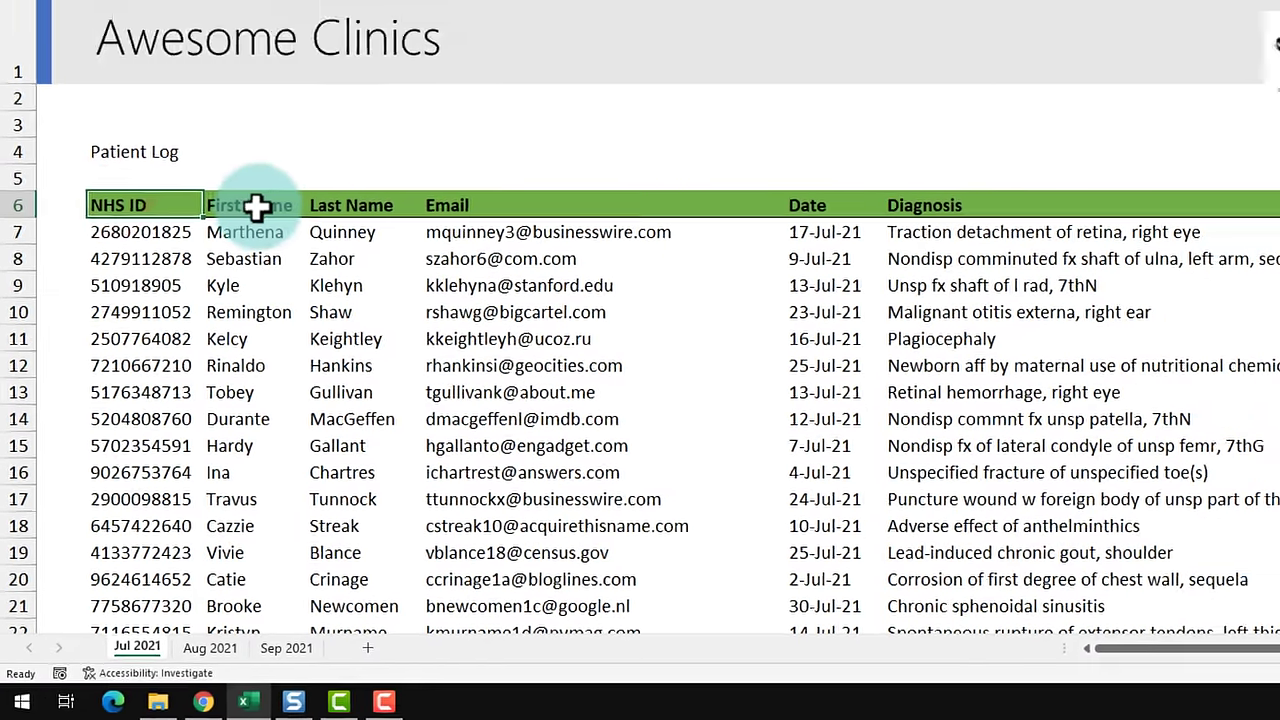
{"action": "left_click", "coordinate": [284, 152]}
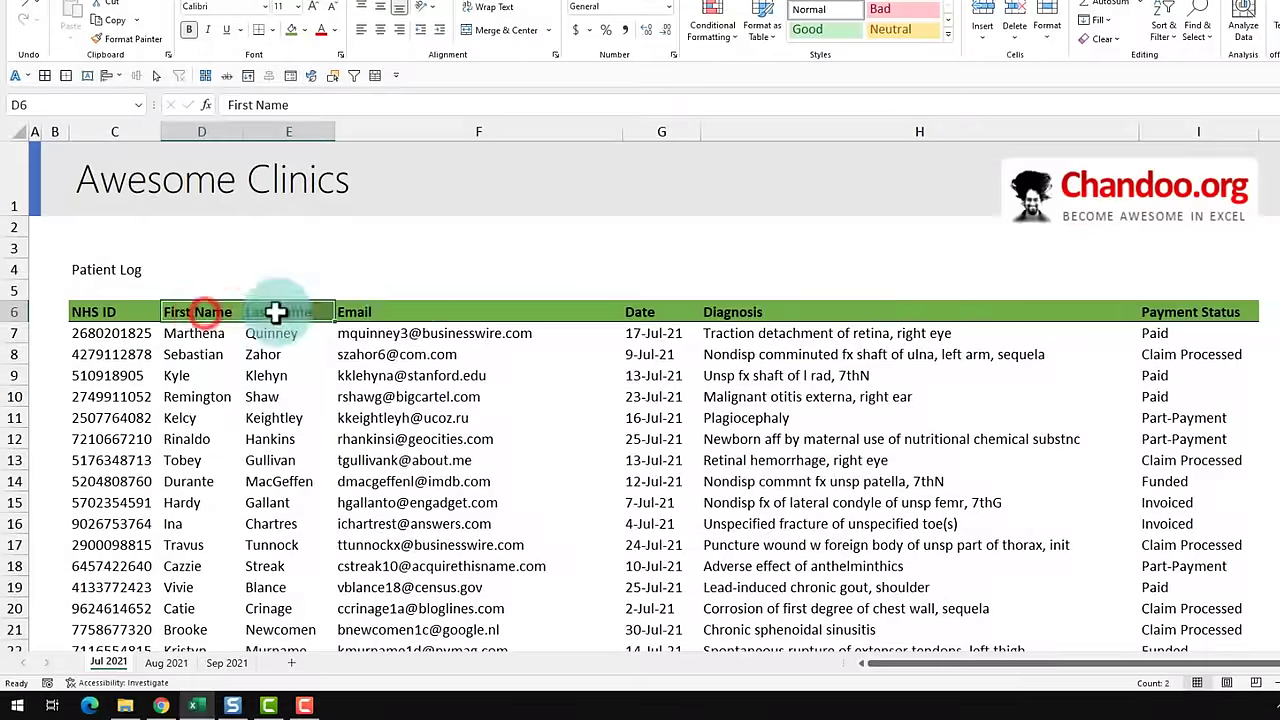
{"action": "left_click", "coordinate": [554, 150]}
{"action": "left_click", "coordinate": [650, 312]}
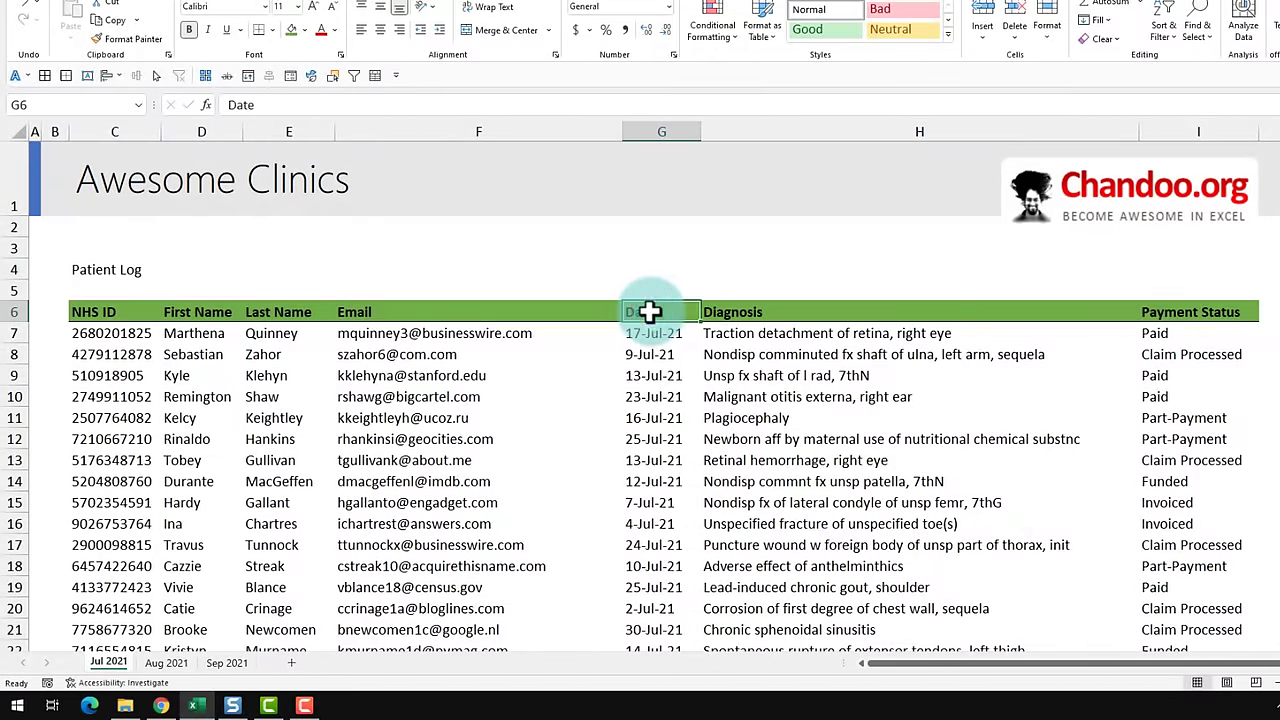
{"action": "left_click", "coordinate": [718, 313]}
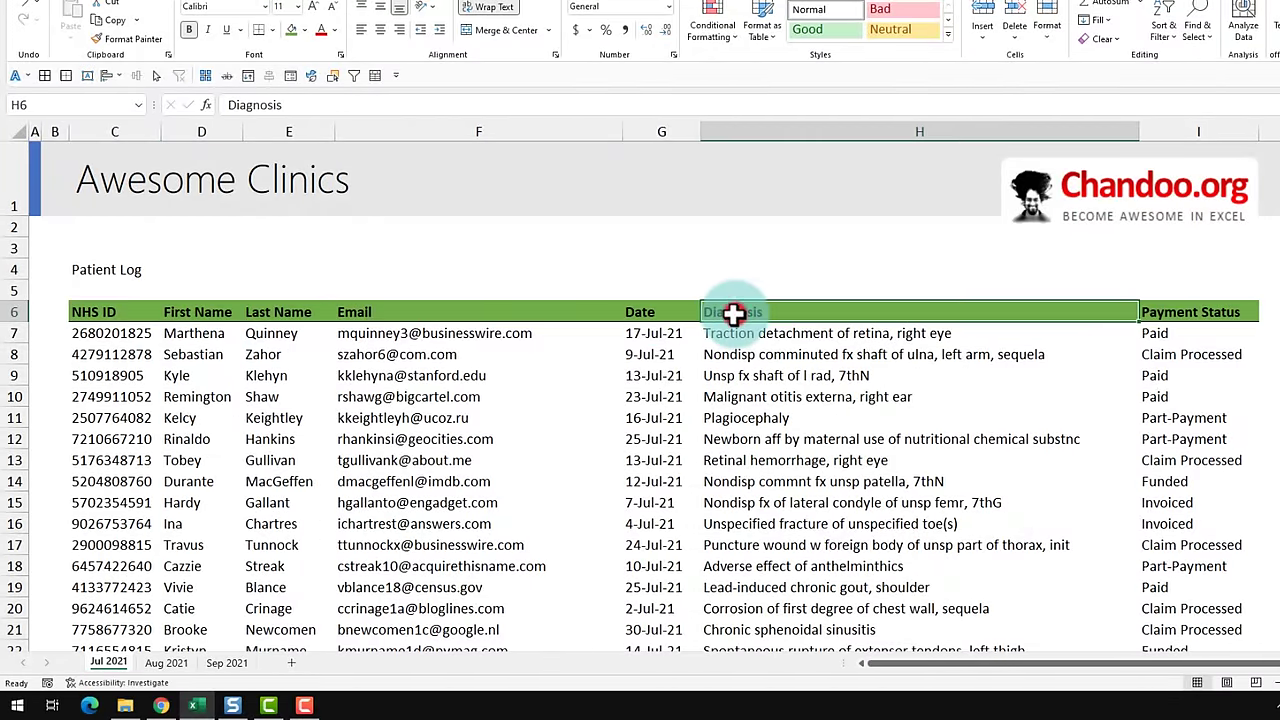
{"action": "left_click", "coordinate": [1150, 313]}
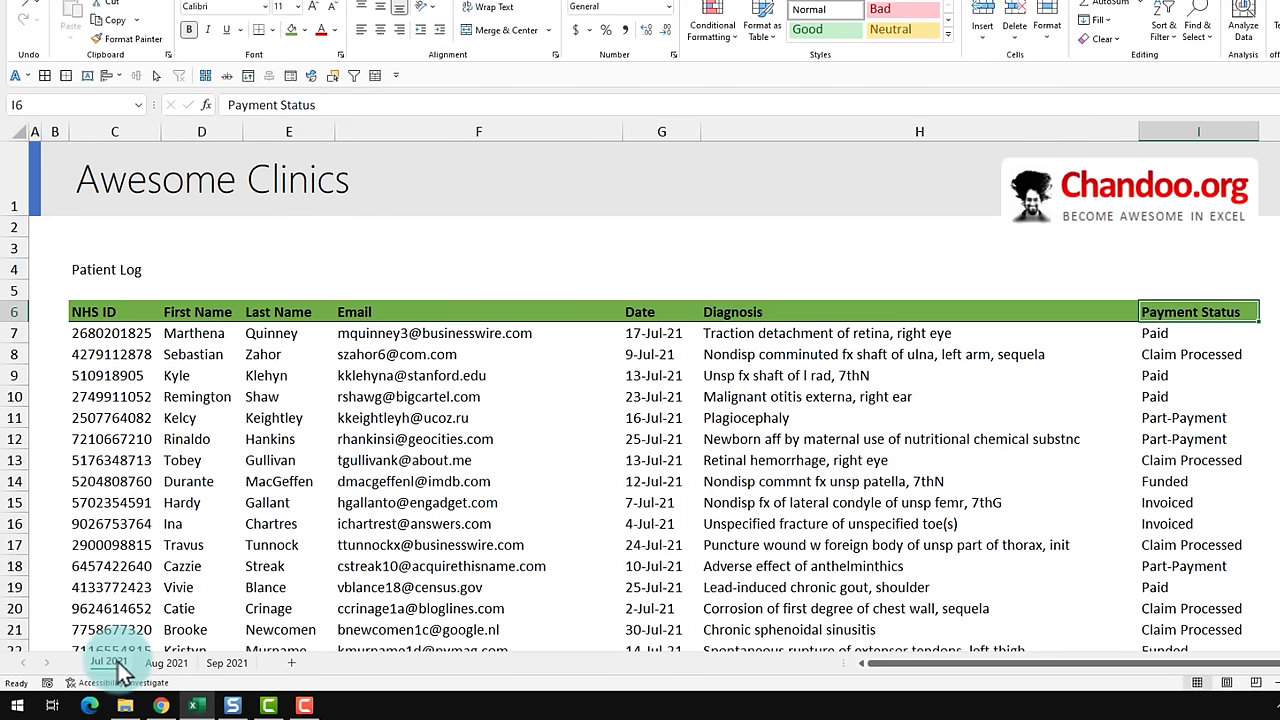
{"action": "left_click", "coordinate": [166, 662]}
{"action": "left_click", "coordinate": [229, 662]}
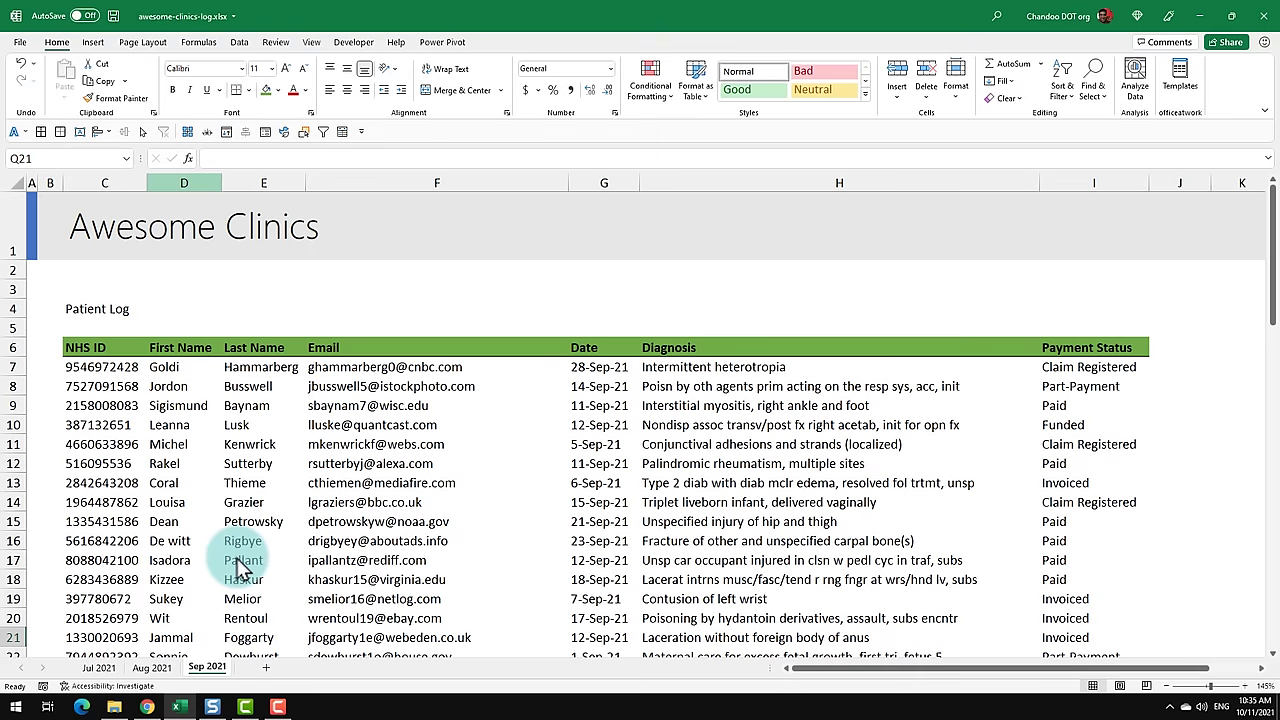
- Create a new blank workbook, then save and close awesome-clinics-log.xlsx
{"action": "left_click", "coordinate": [17, 44]}
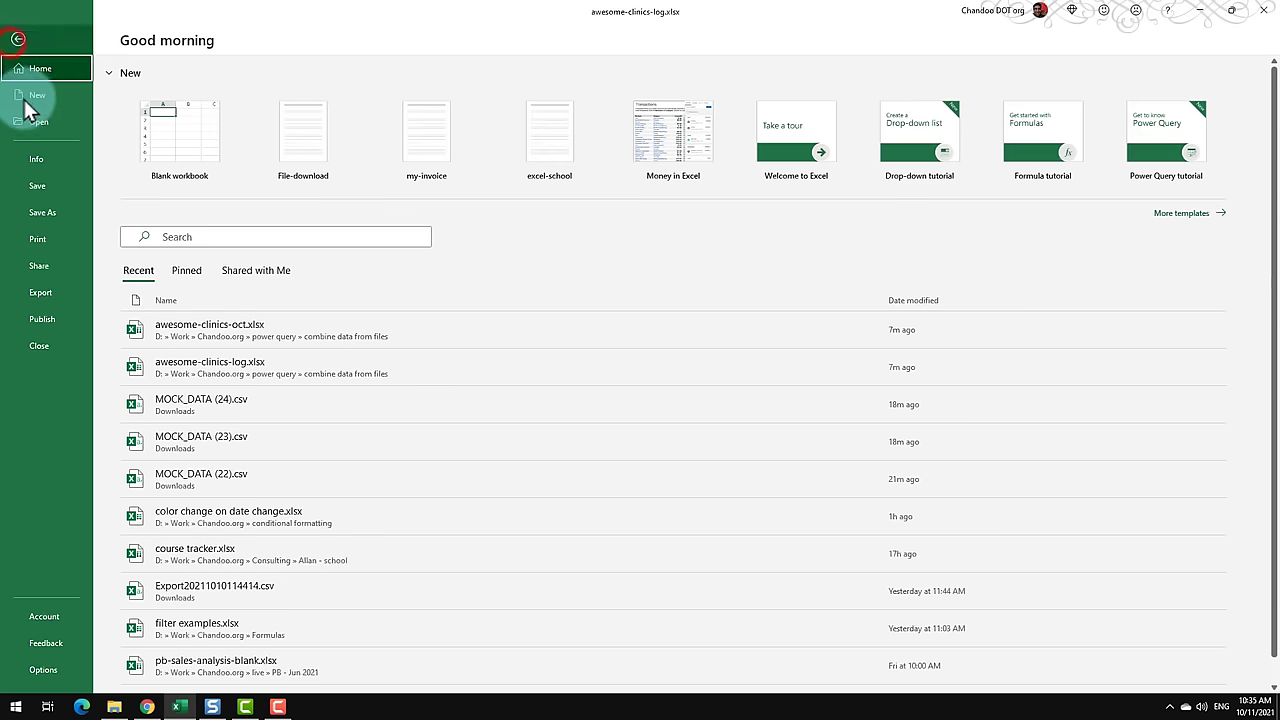
{"action": "left_click", "coordinate": [166, 140]}
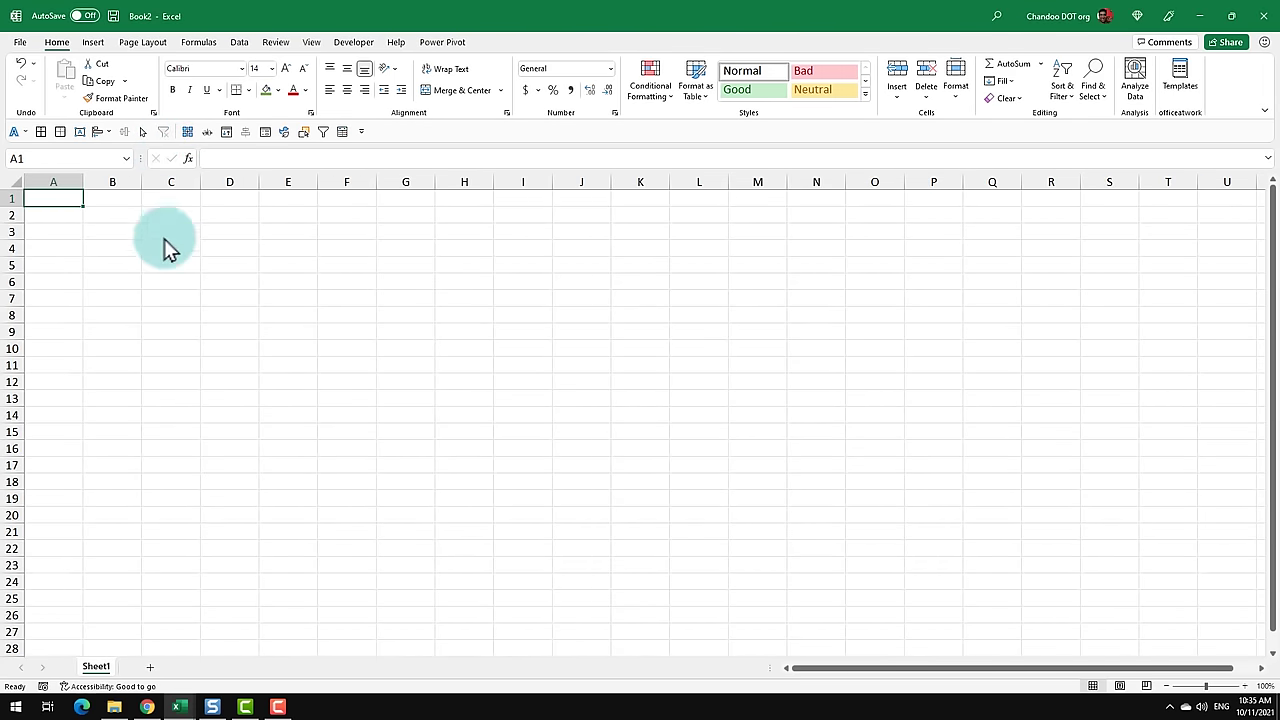
{"action": "mouse_move", "coordinate": [175, 705]}
{"action": "left_click", "coordinate": [121, 659]}
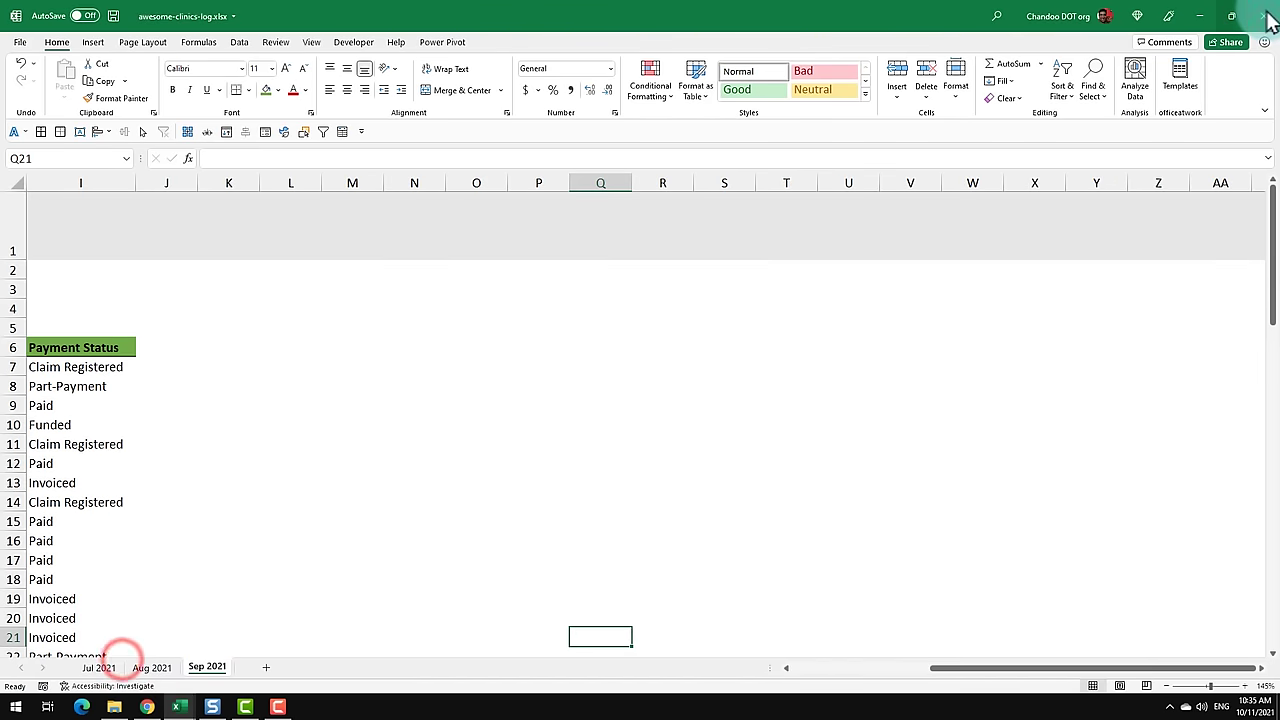
{"action": "left_click", "coordinate": [1268, 16]}
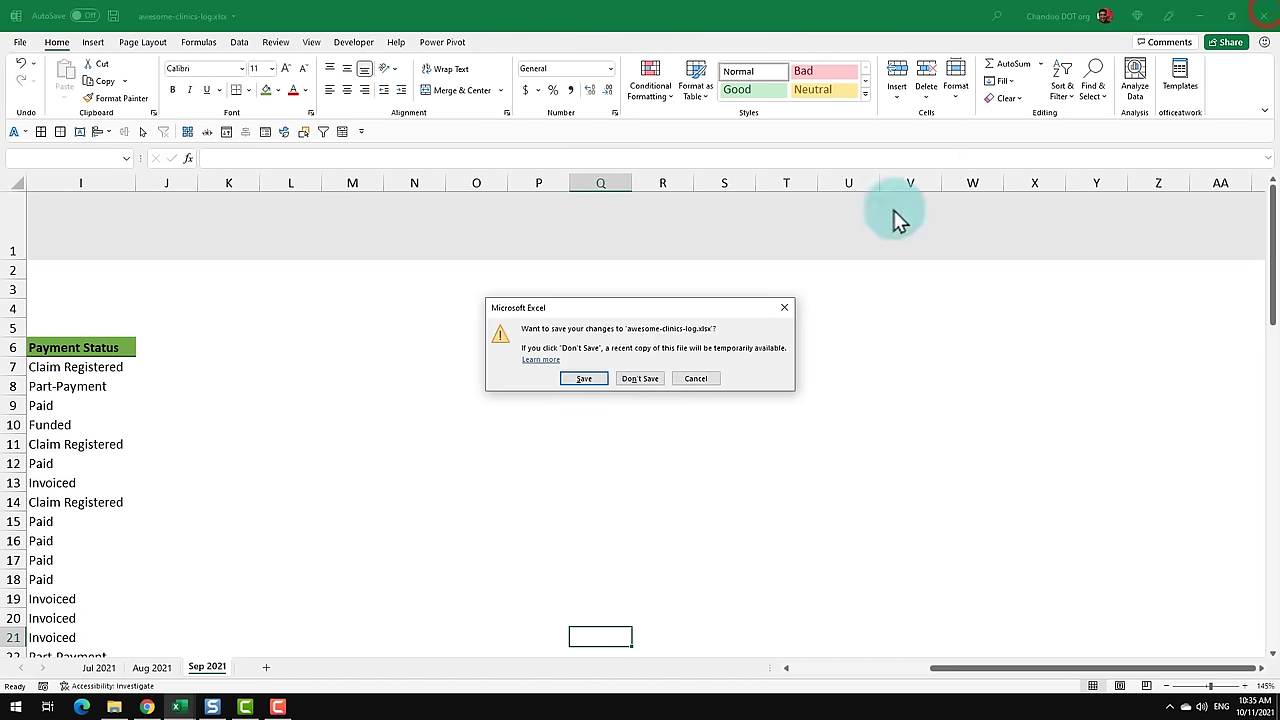
{"action": "left_click", "coordinate": [584, 376]}
- In Book2, start getting data from a file-based Excel workbook source
{"action": "left_click", "coordinate": [105, 220]}
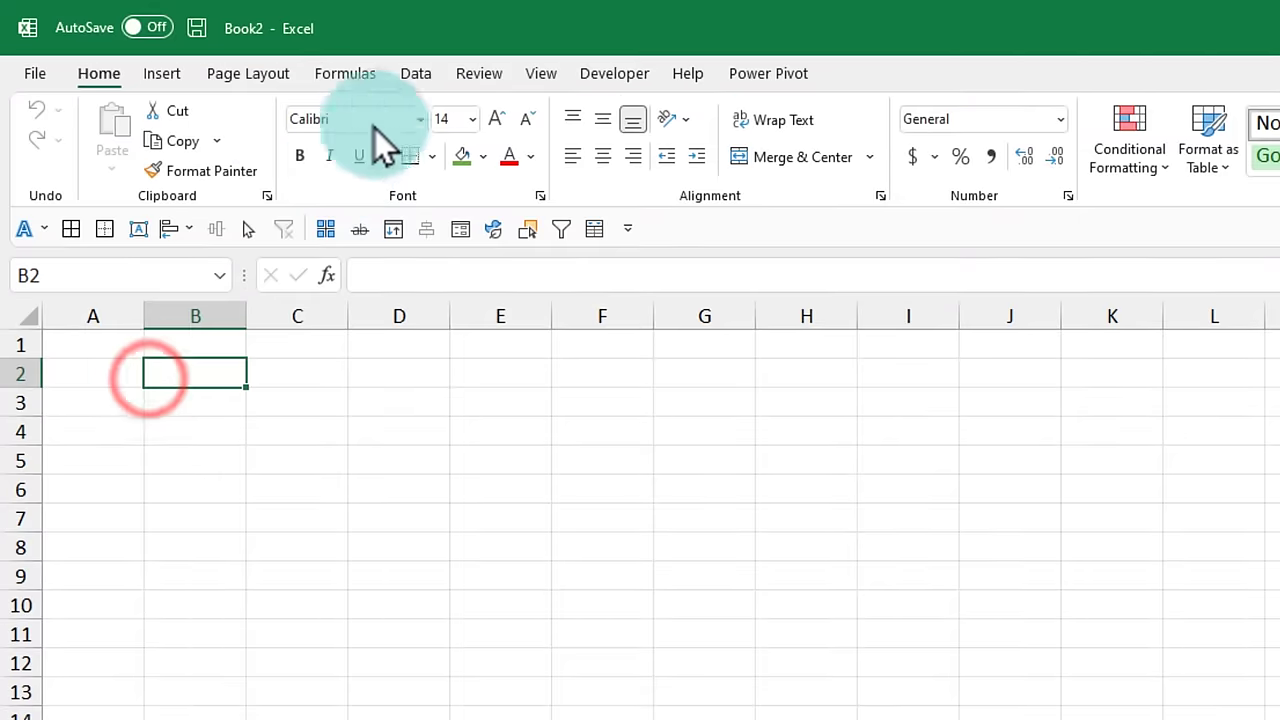
{"action": "left_click", "coordinate": [418, 78]}
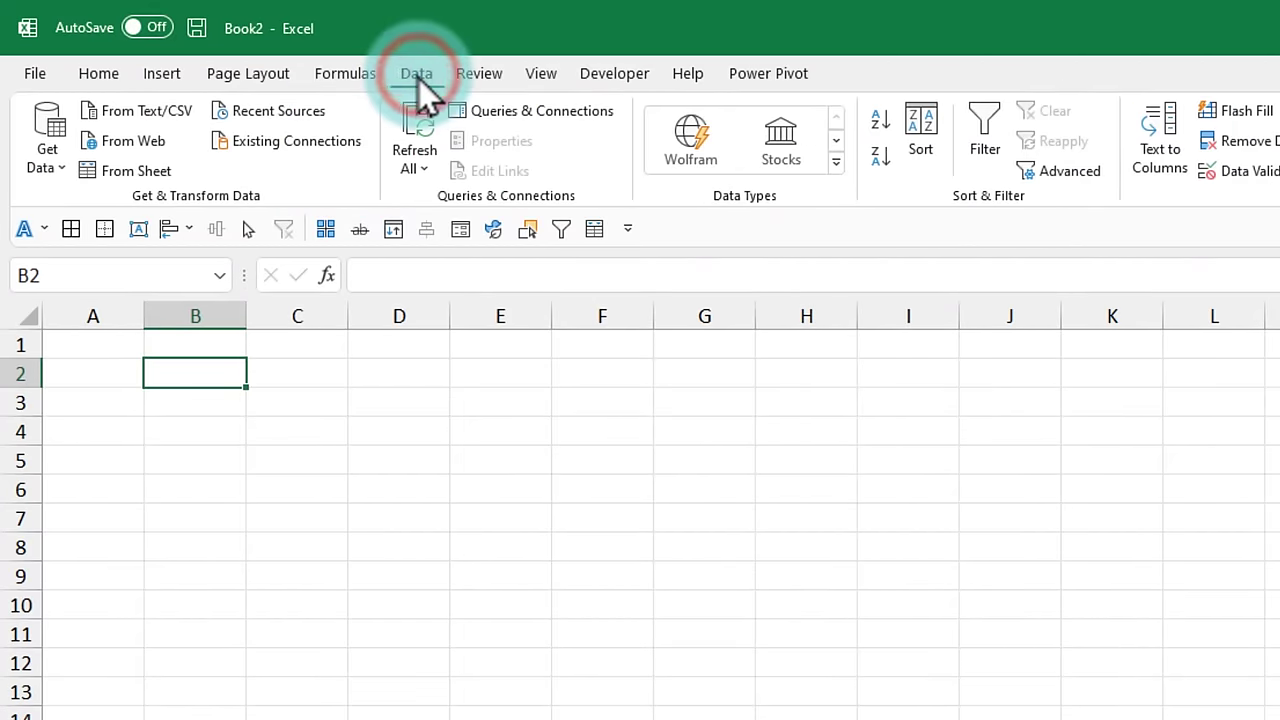
{"action": "left_click", "coordinate": [56, 168]}
{"action": "mouse_move", "coordinate": [143, 200]}
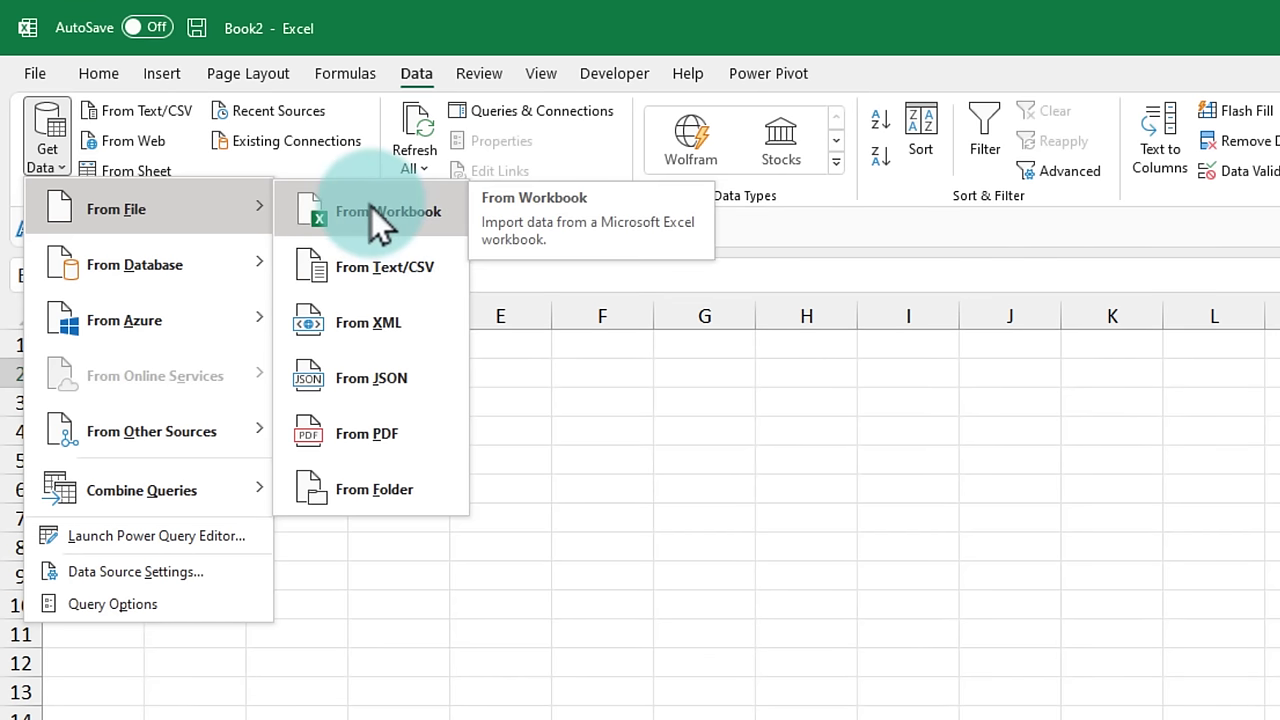
- Import from an Excel workbook, choosing awesome-clinics-log.xlsx as the source file
{"action": "left_click", "coordinate": [347, 209]}
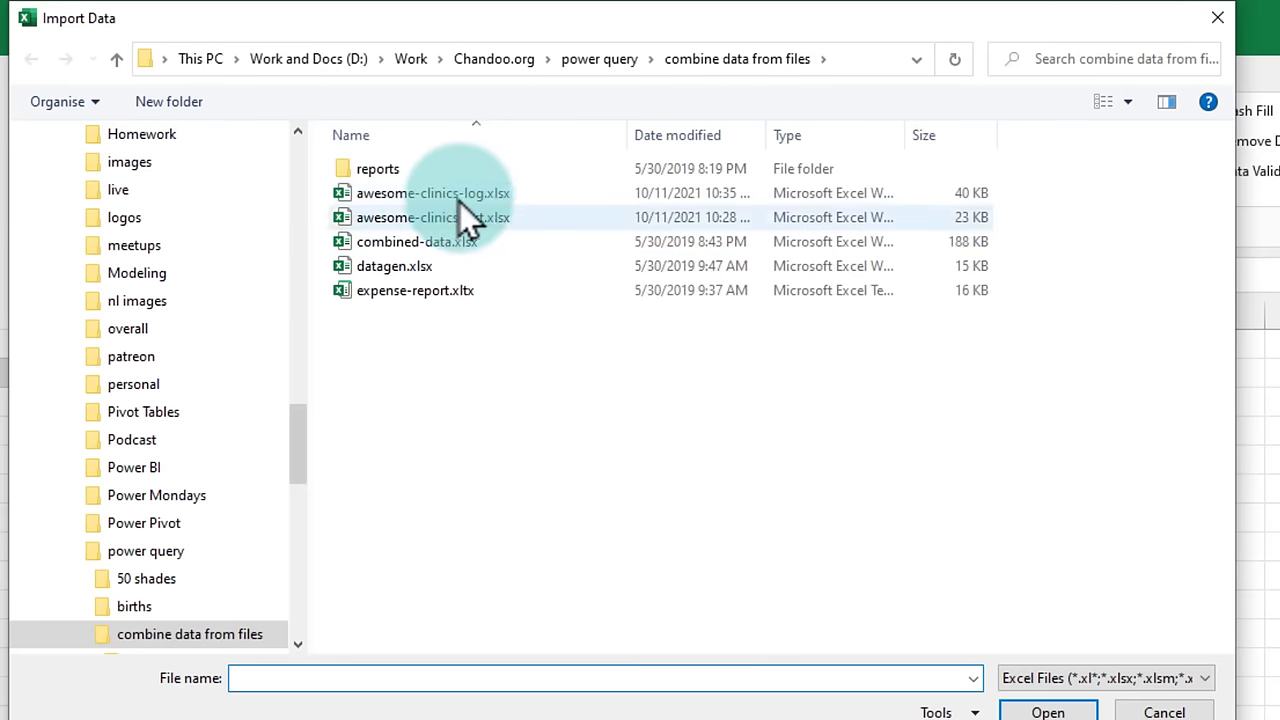
{"action": "left_click", "coordinate": [497, 195]}
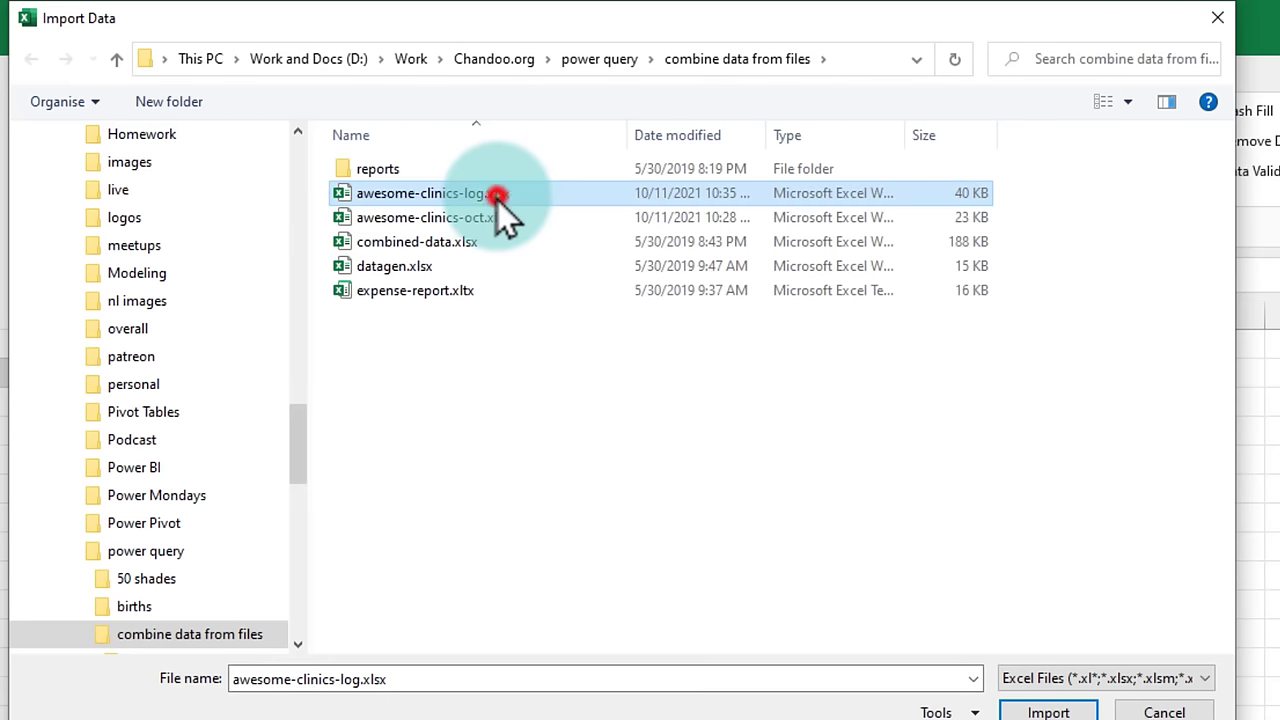
{"action": "left_click", "coordinate": [1055, 708]}
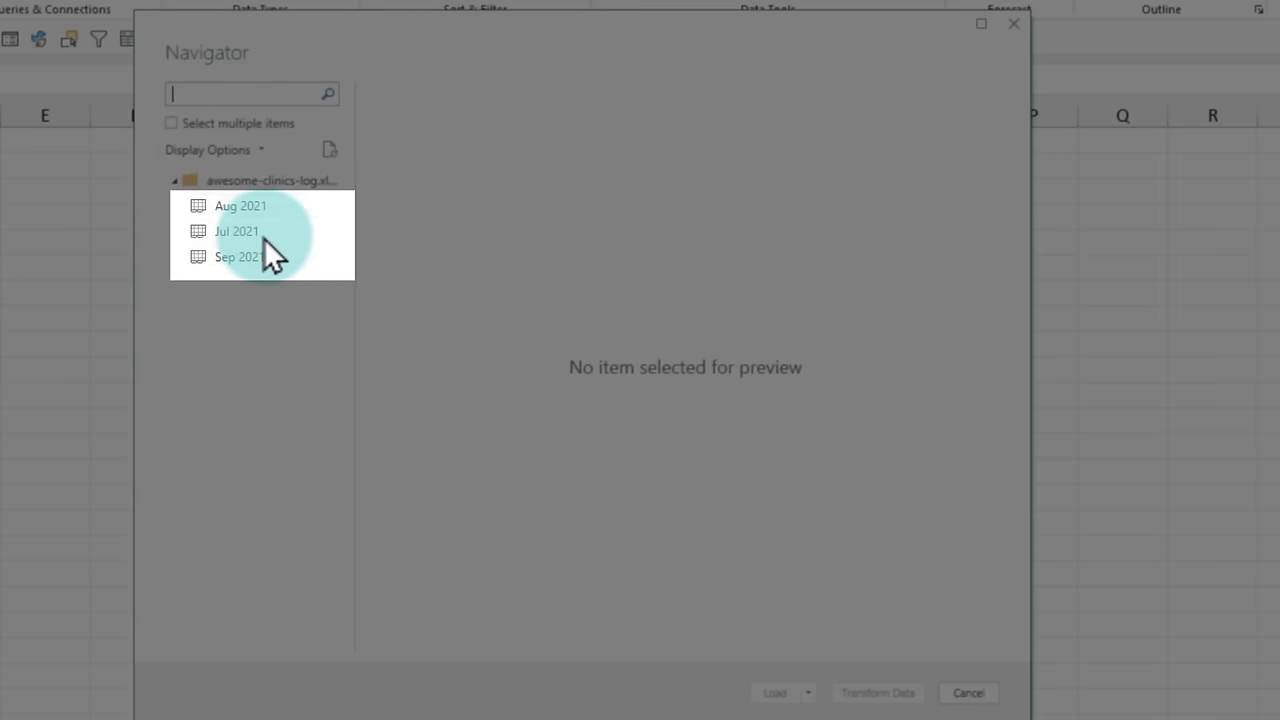
- In Navigator, keep only the Jul 2021 sheet selected and send it to Transform Data
{"action": "left_click", "coordinate": [174, 123]}
{"action": "left_click", "coordinate": [197, 204]}
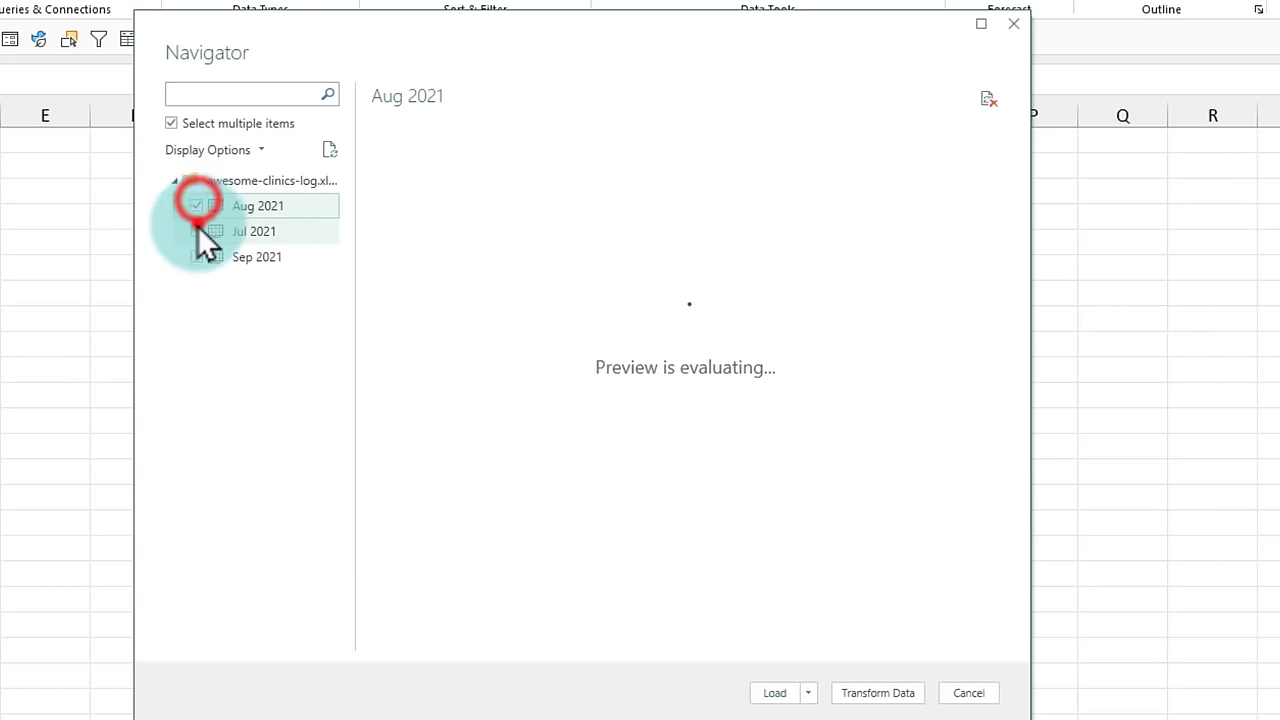
{"action": "left_click", "coordinate": [197, 231]}
{"action": "left_click", "coordinate": [197, 256]}
{"action": "left_click", "coordinate": [199, 230]}
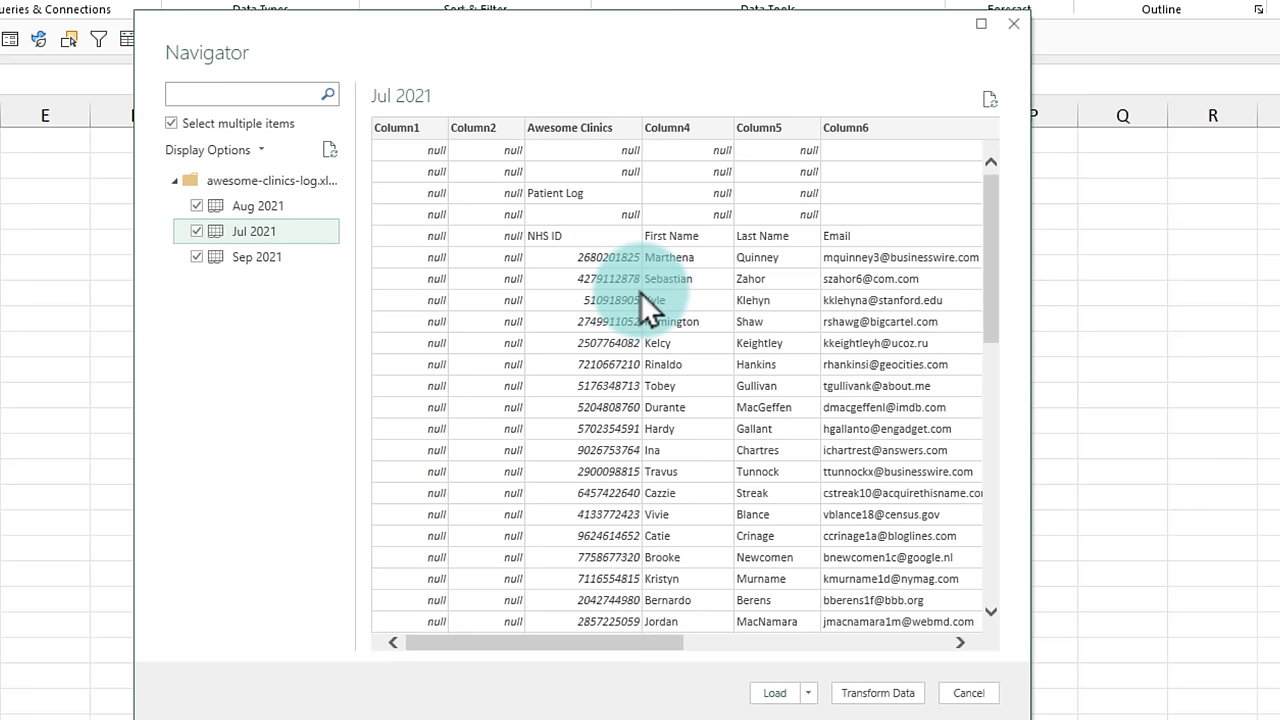
{"action": "left_click", "coordinate": [196, 257]}
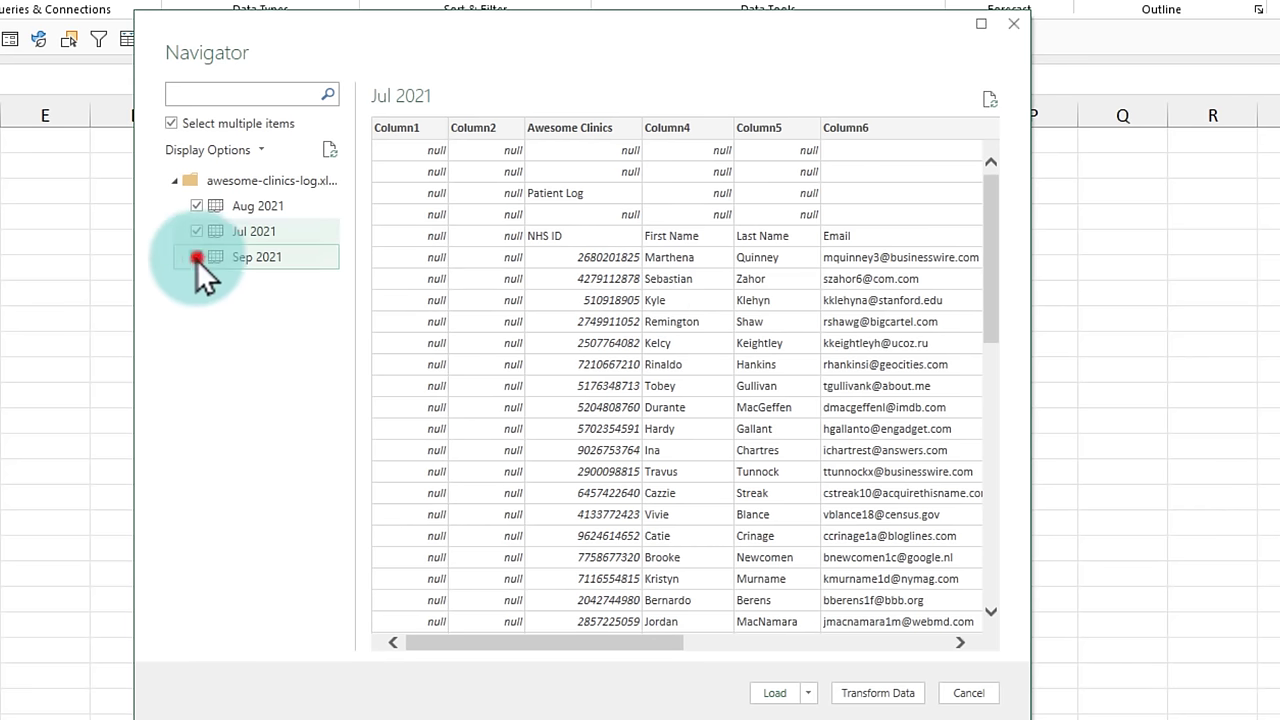
{"action": "left_click", "coordinate": [197, 231]}
{"action": "left_click", "coordinate": [257, 209]}
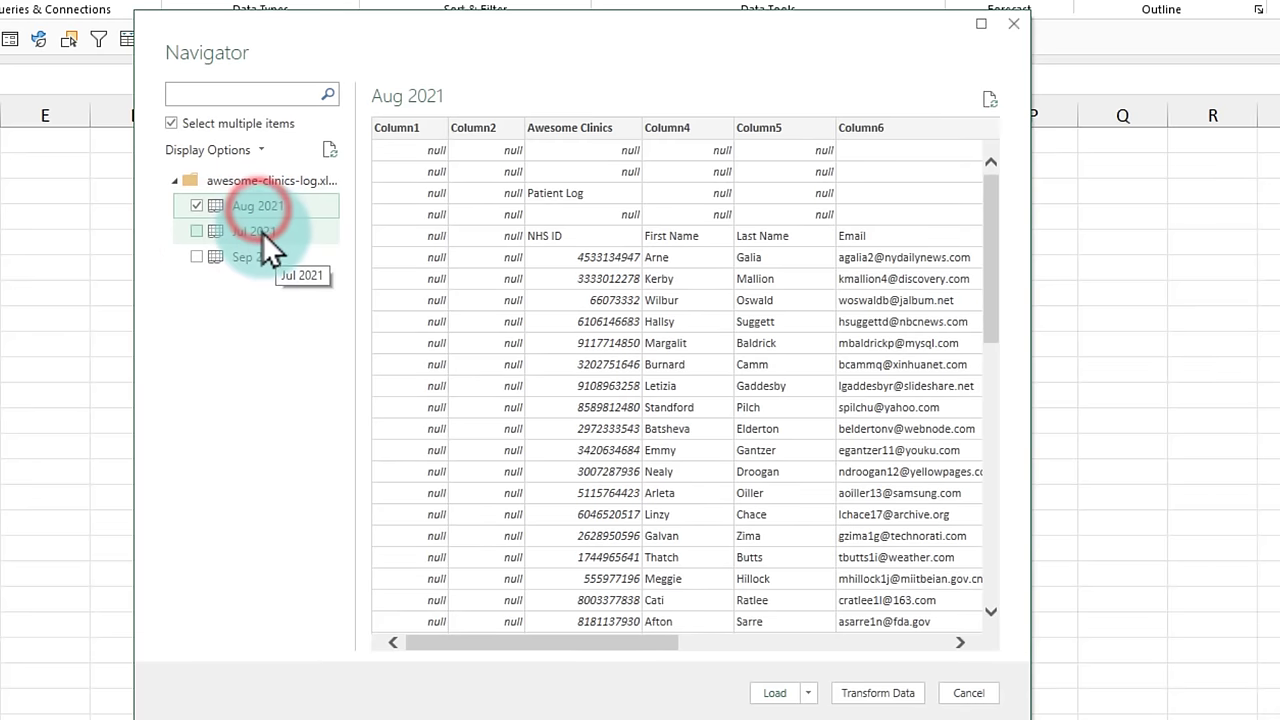
{"action": "left_click", "coordinate": [261, 231]}
{"action": "left_click", "coordinate": [197, 231]}
{"action": "left_click", "coordinate": [196, 206]}
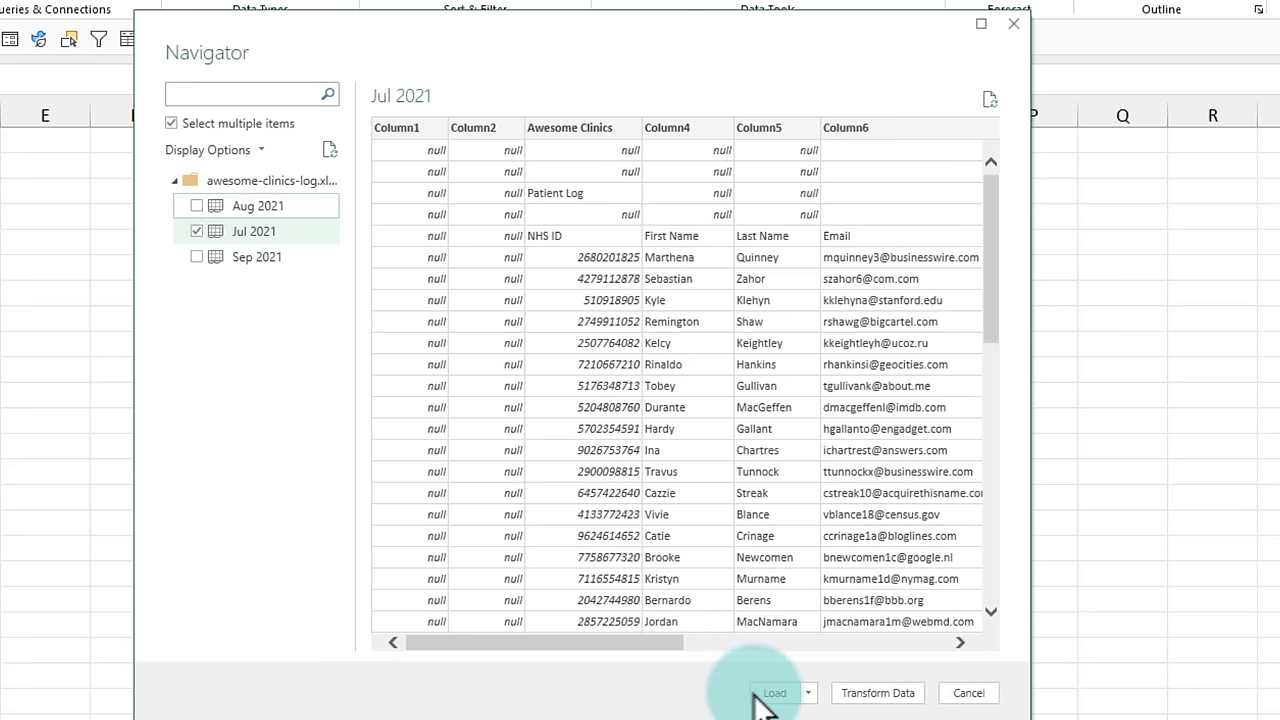
{"action": "left_click", "coordinate": [856, 694]}
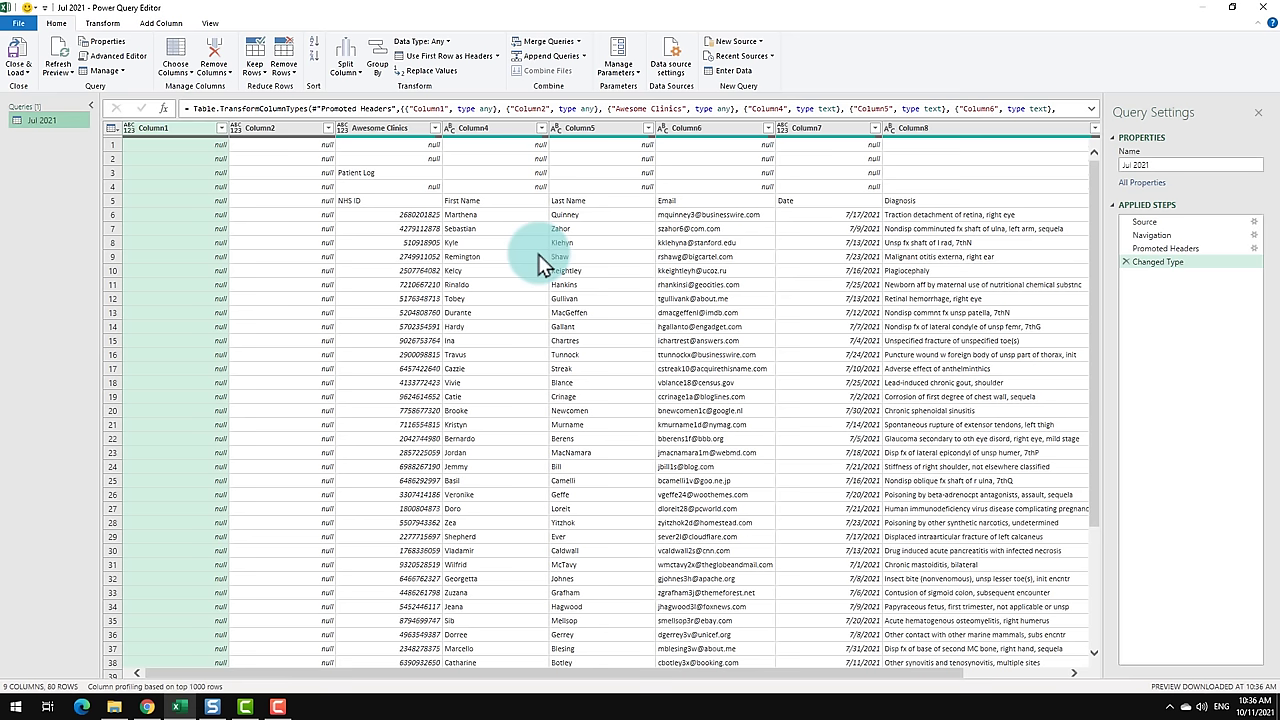
- Delete the Changed Type, Promoted Headers and Navigation steps, leaving only Source
{"action": "left_click", "coordinate": [907, 408]}
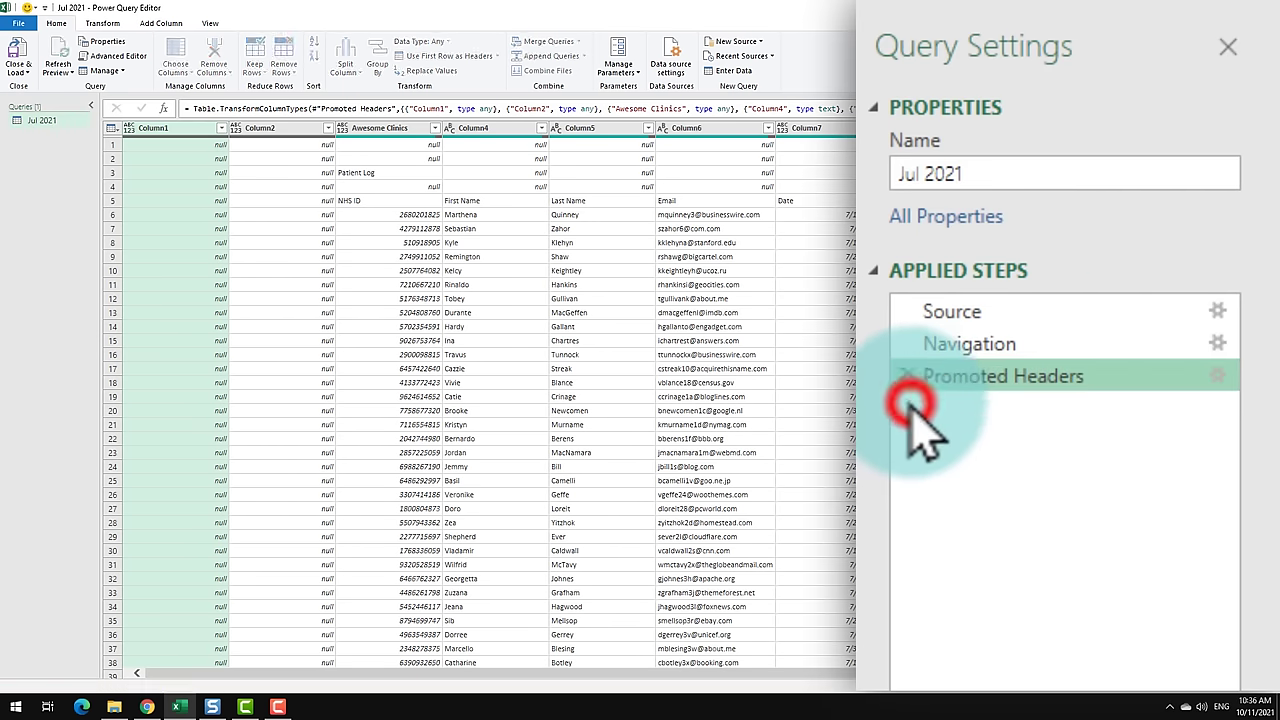
{"action": "left_click", "coordinate": [907, 376]}
{"action": "left_click", "coordinate": [907, 343]}
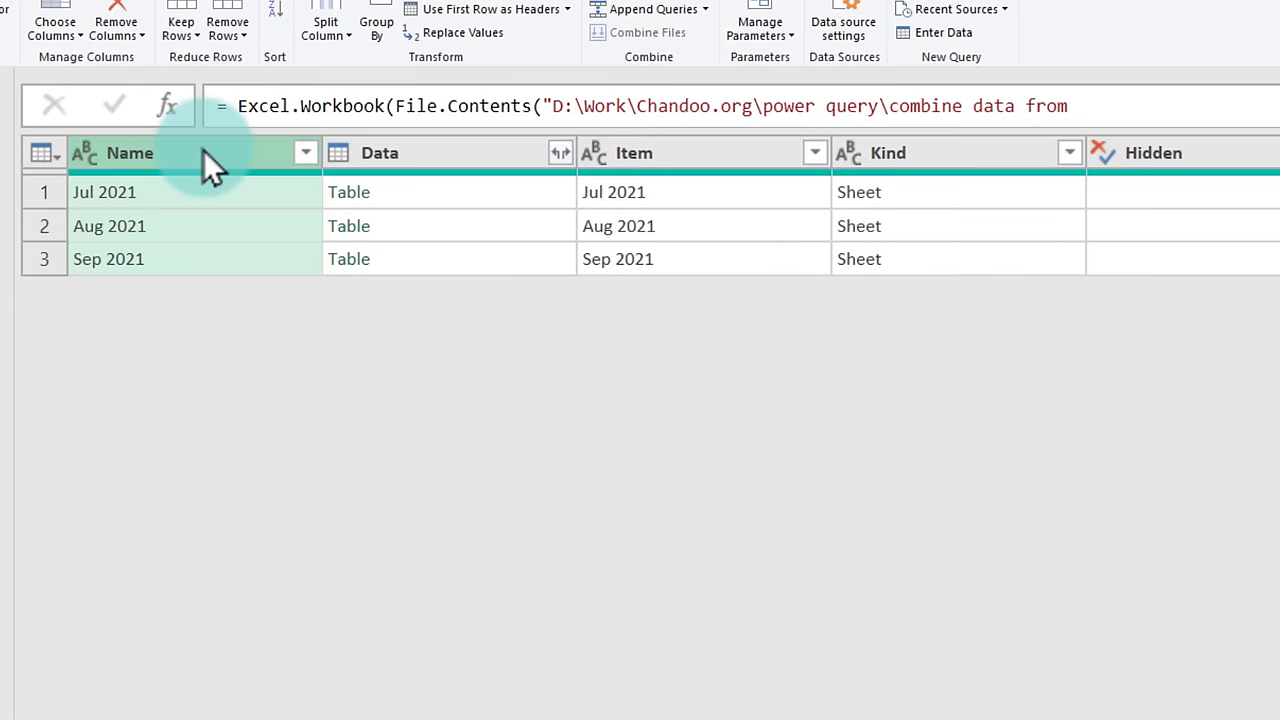
- Keep only the Name and Data columns, then show the Data column's expand list
{"action": "left_click", "coordinate": [407, 152], "text": "ctrl"}
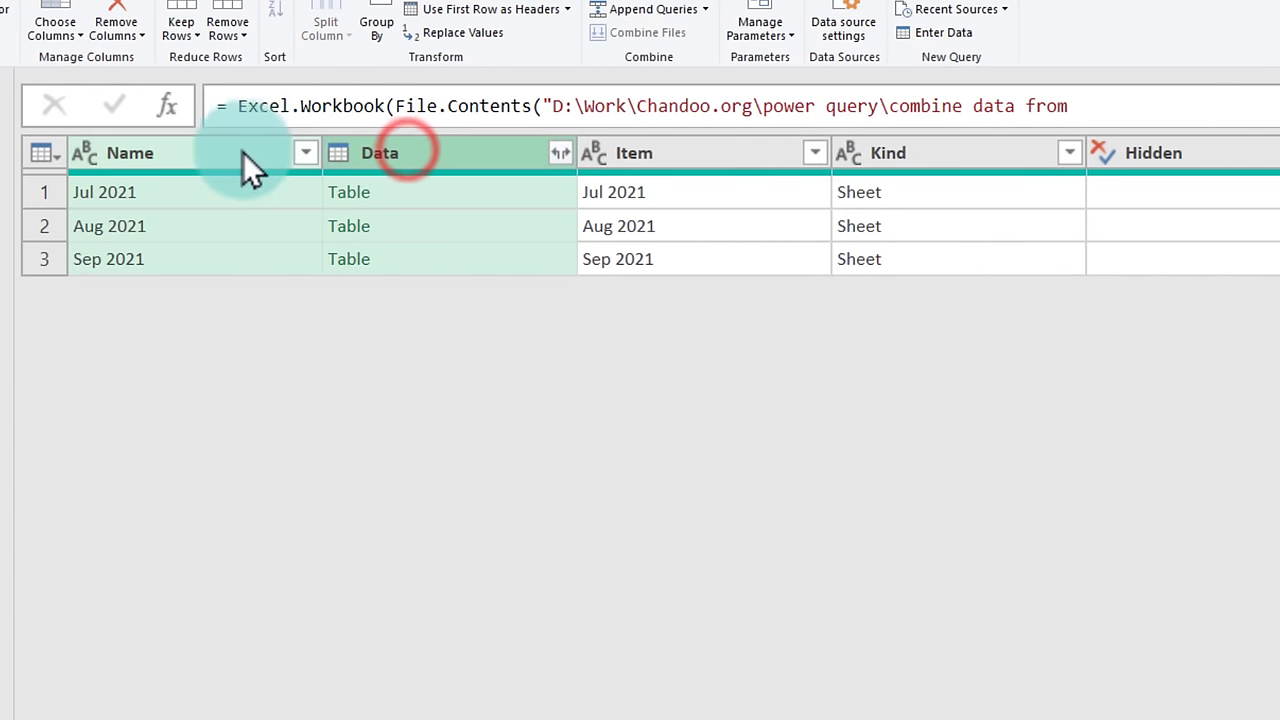
{"action": "right_click", "coordinate": [176, 152]}
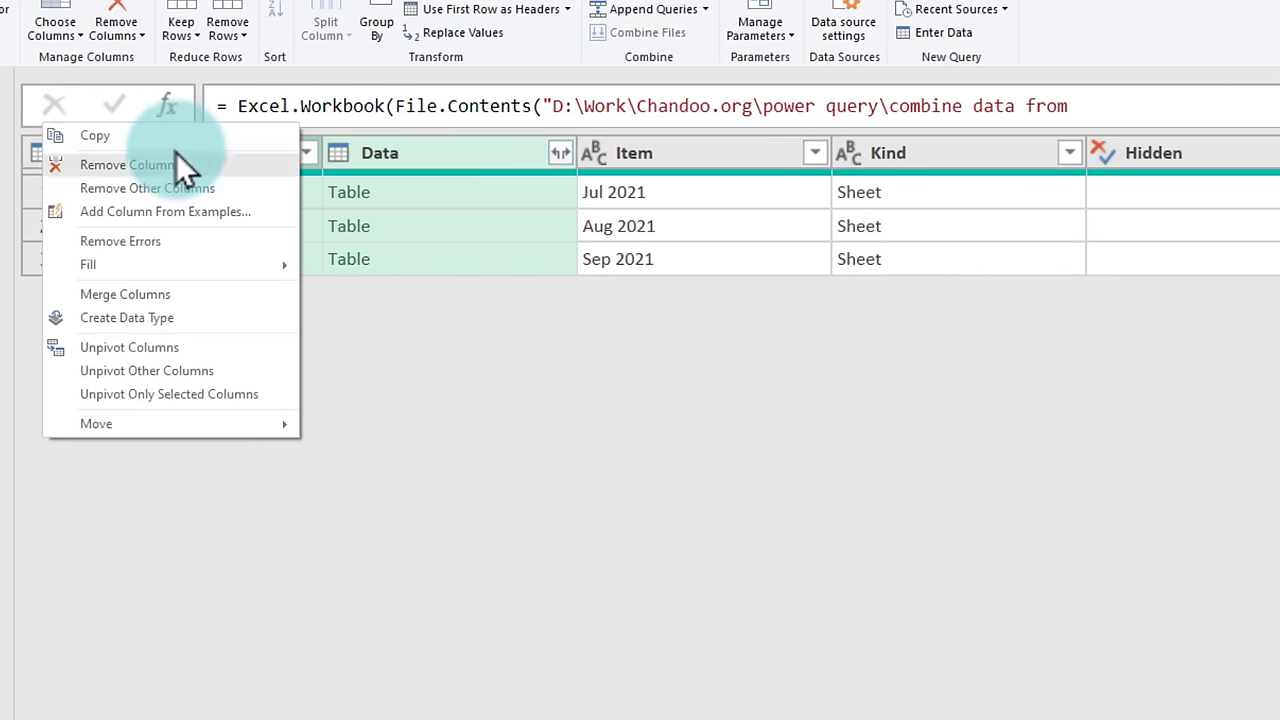
{"action": "left_click", "coordinate": [224, 188]}
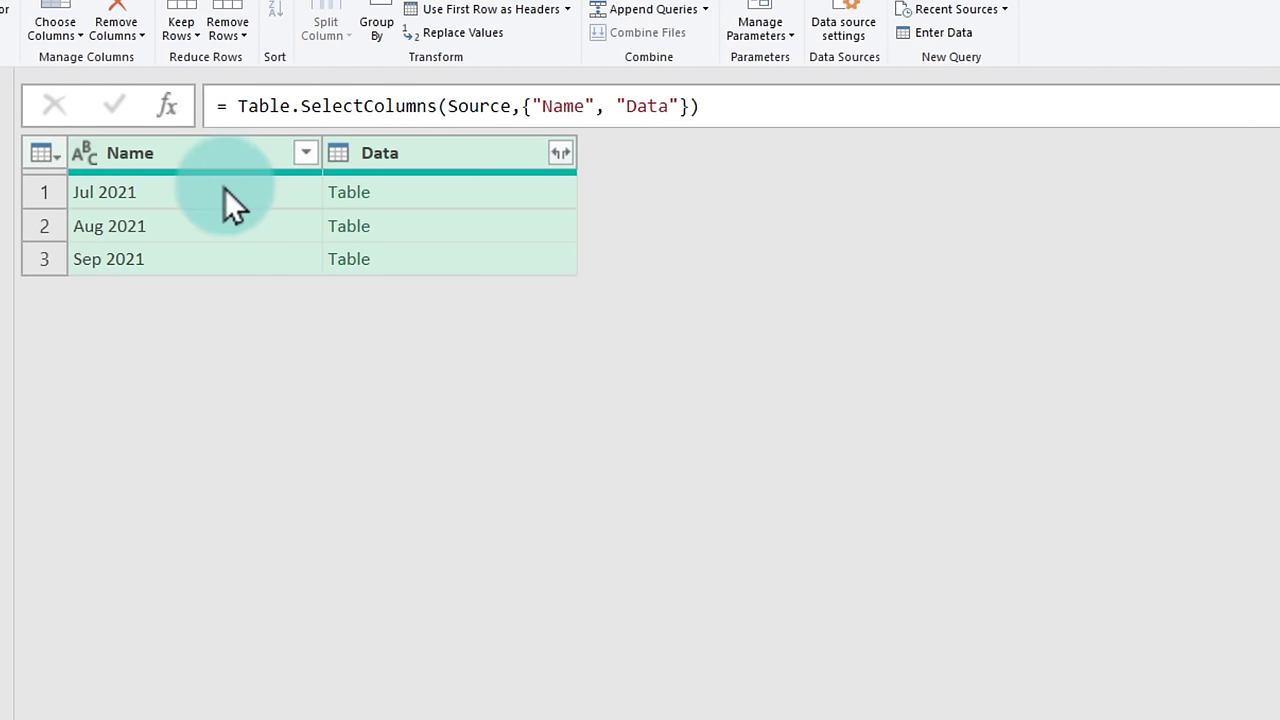
{"action": "left_click", "coordinate": [625, 352]}
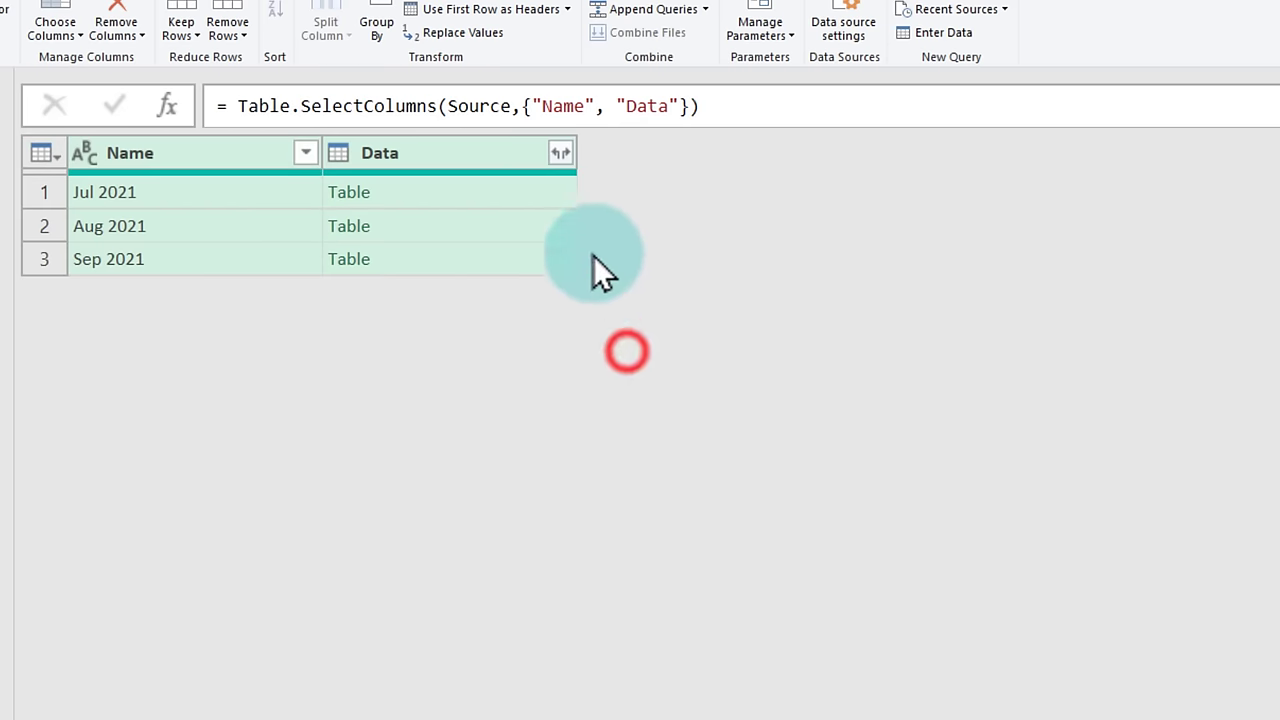
{"action": "left_click", "coordinate": [560, 155]}
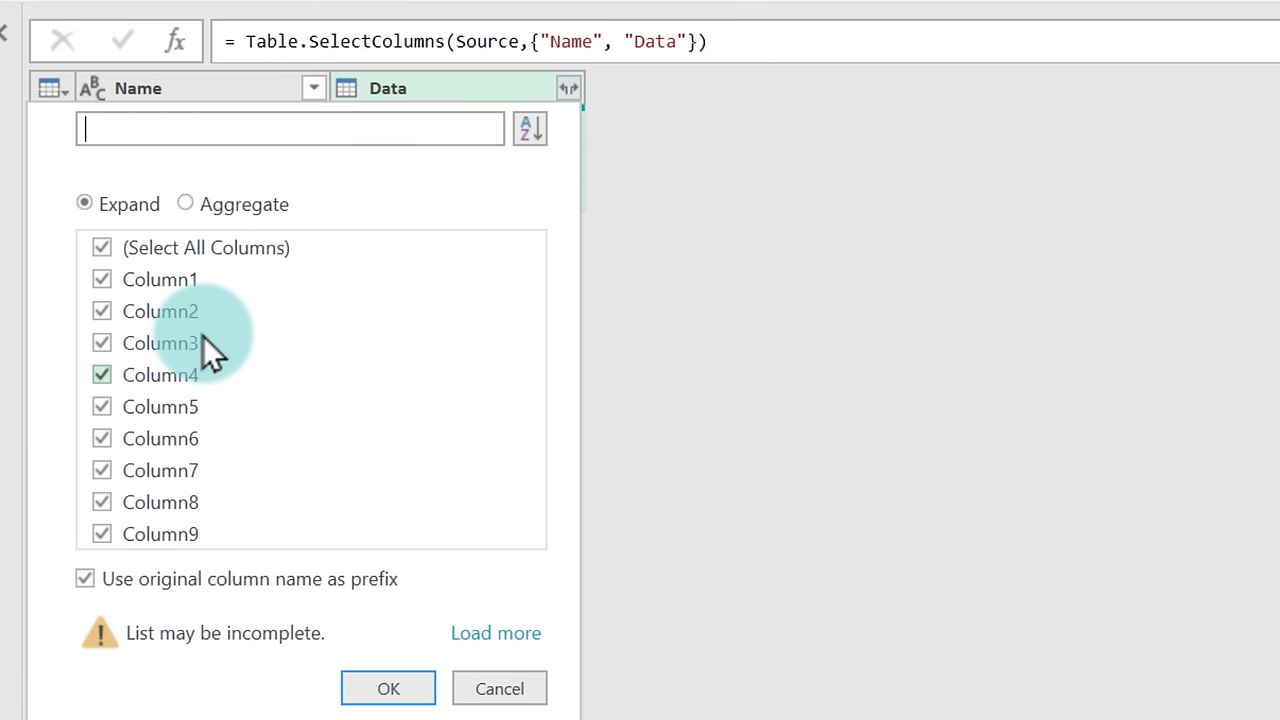
- Expand all Data columns (Column1–Column9) and scroll through the stacked monthly rows
{"action": "left_click", "coordinate": [388, 698]}
{"action": "left_click", "coordinate": [386, 690]}
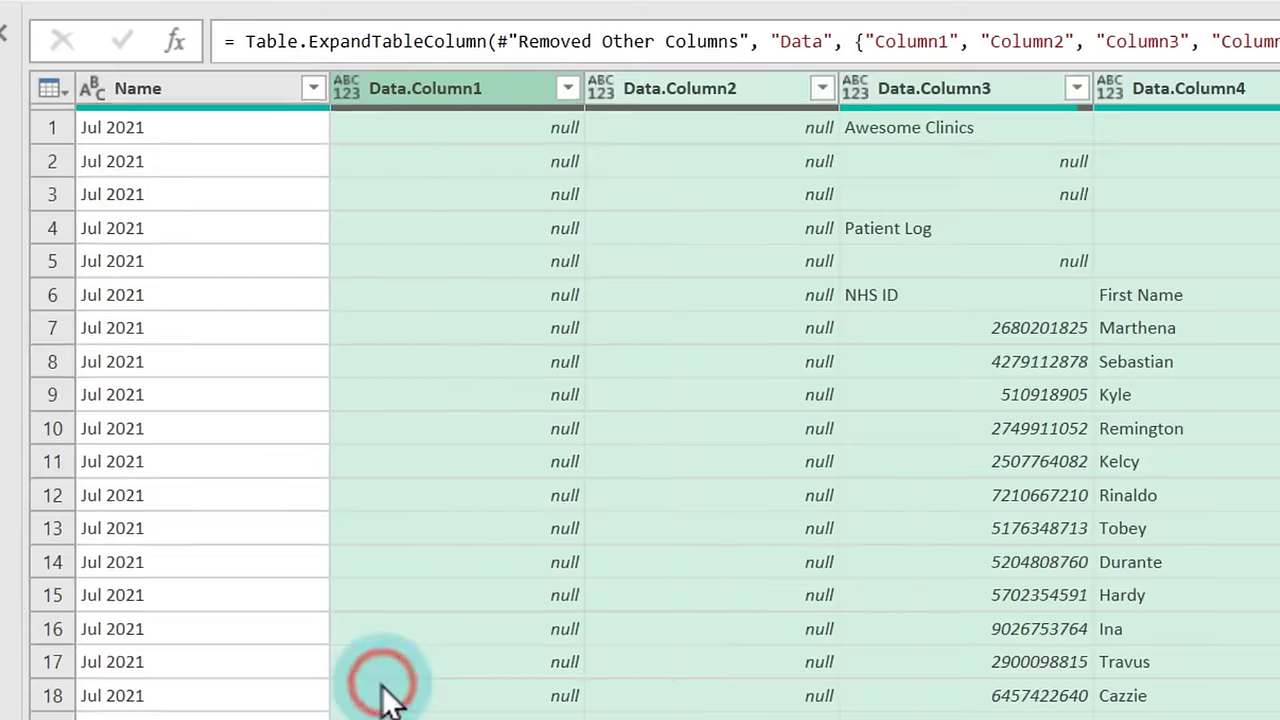
{"action": "scroll", "coordinate": [268, 445], "scroll_direction": "down", "scroll_amount": 20}
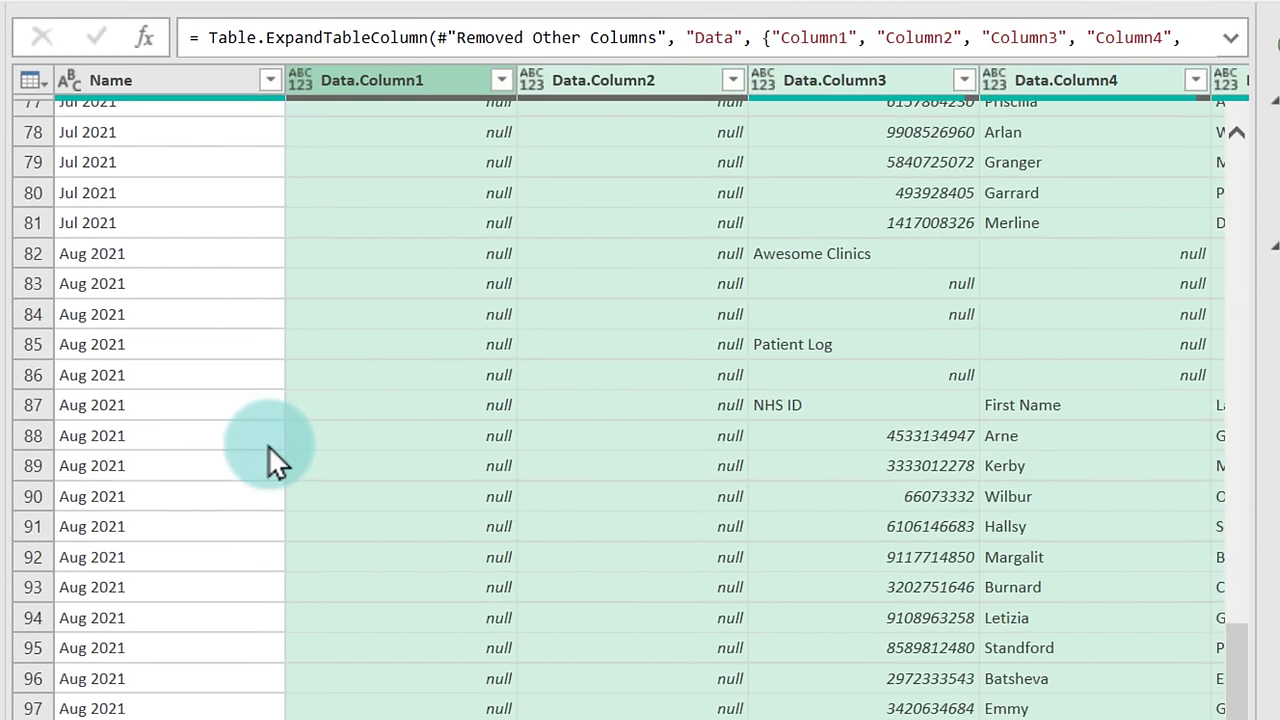
{"action": "scroll", "coordinate": [268, 445], "scroll_direction": "up", "scroll_amount": 7}
{"action": "scroll", "coordinate": [268, 445], "scroll_direction": "down", "scroll_amount": 20}
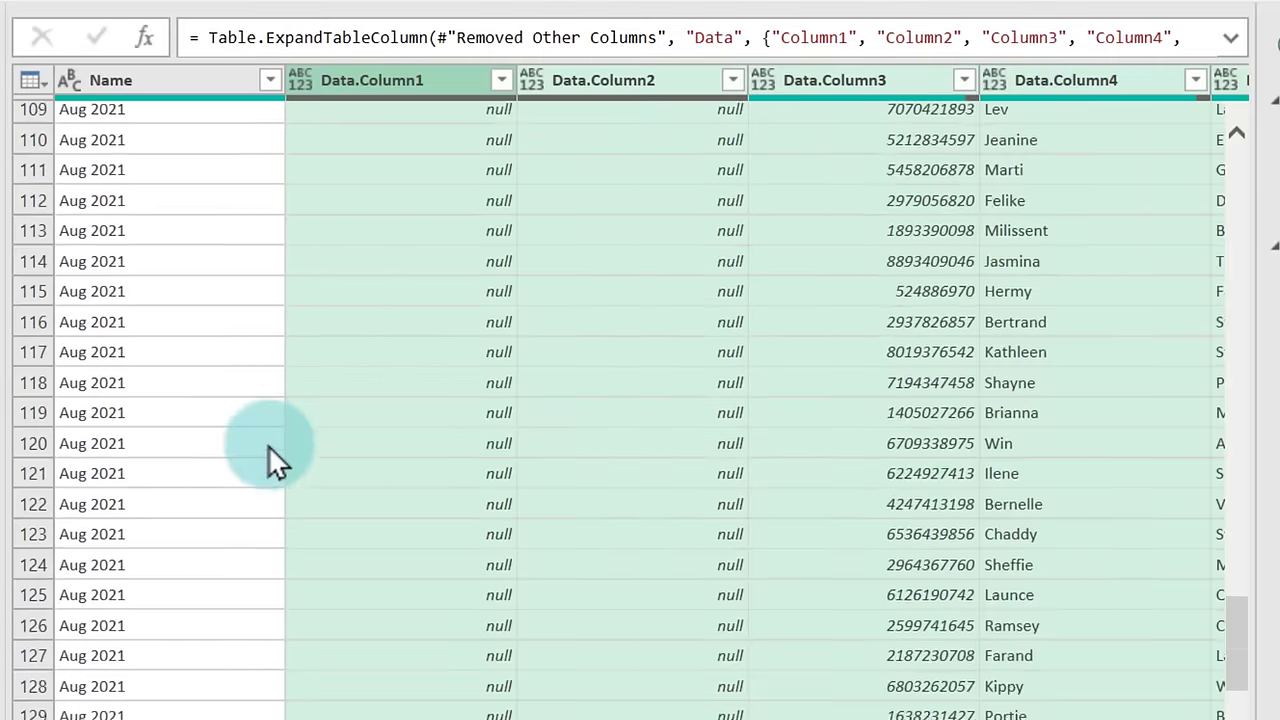
{"action": "scroll", "coordinate": [268, 445], "scroll_direction": "down", "scroll_amount": 10}
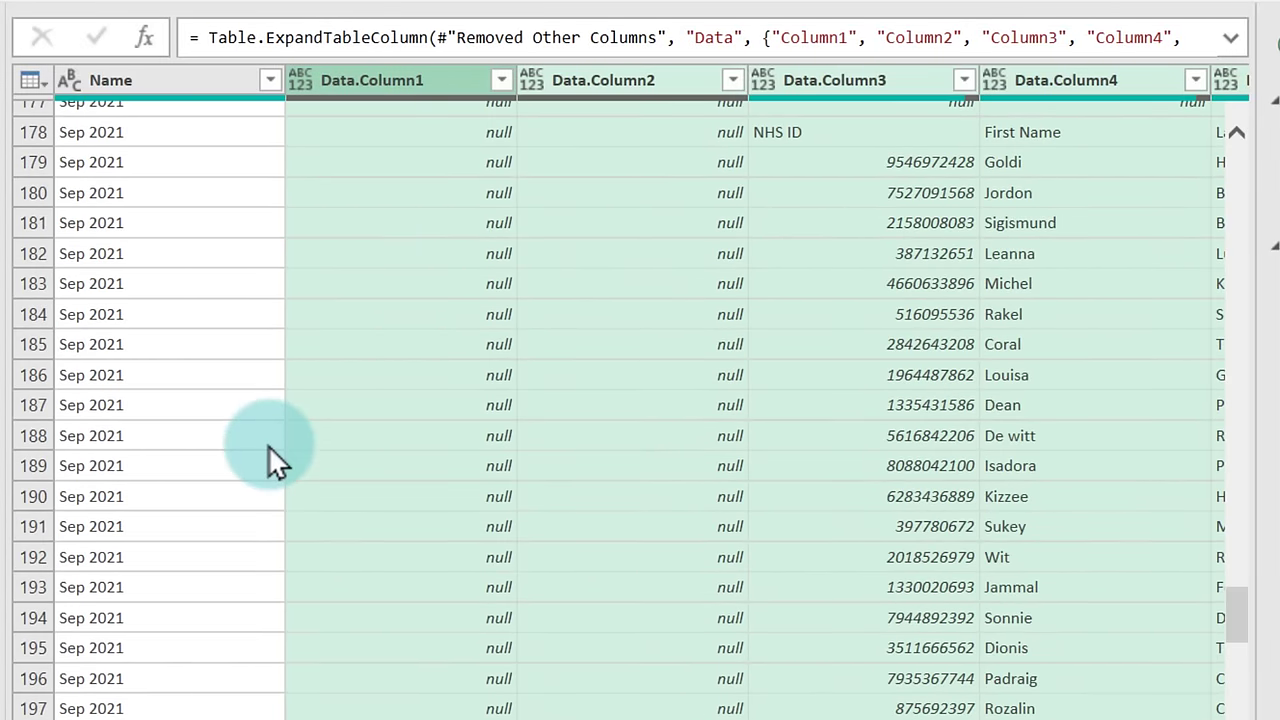
{"action": "scroll", "coordinate": [268, 445], "scroll_direction": "up", "scroll_amount": 20}
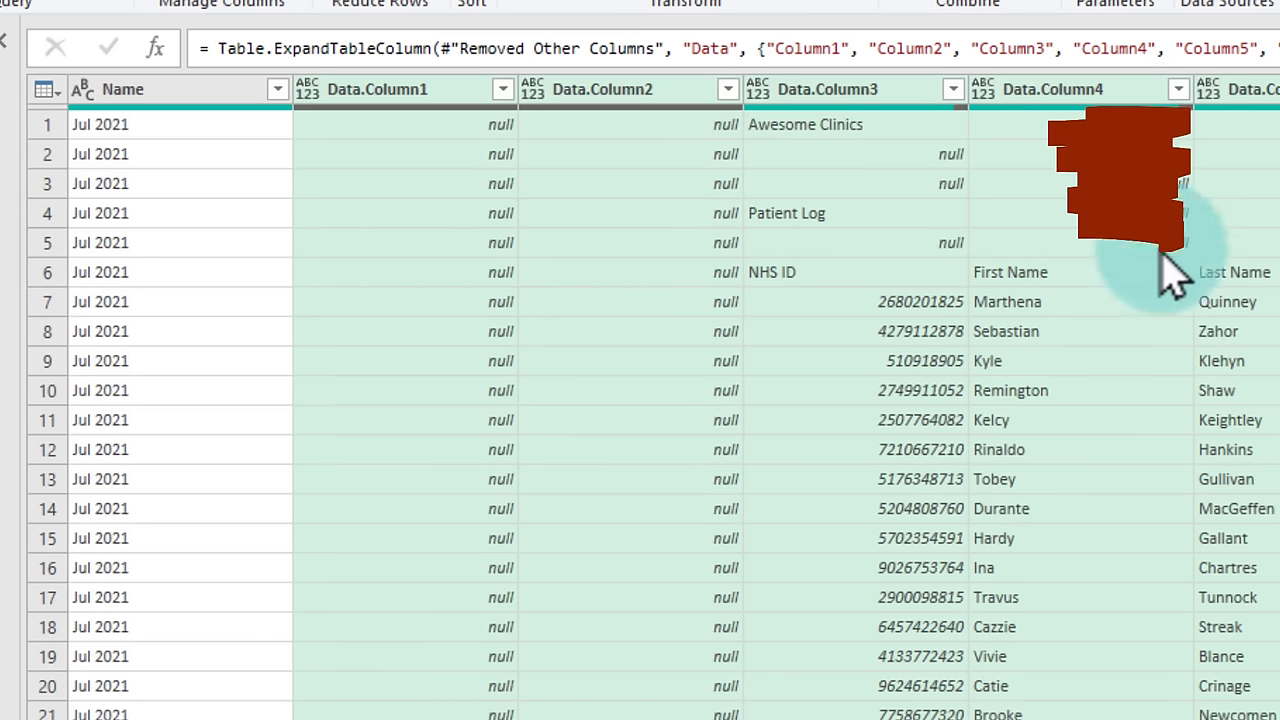
{"action": "scroll", "coordinate": [1135, 557], "scroll_direction": "down", "scroll_amount": 10}
{"action": "scroll", "coordinate": [1140, 565], "scroll_direction": "up", "scroll_amount": 4}
{"action": "scroll", "coordinate": [1140, 565], "scroll_direction": "up", "scroll_amount": 8}
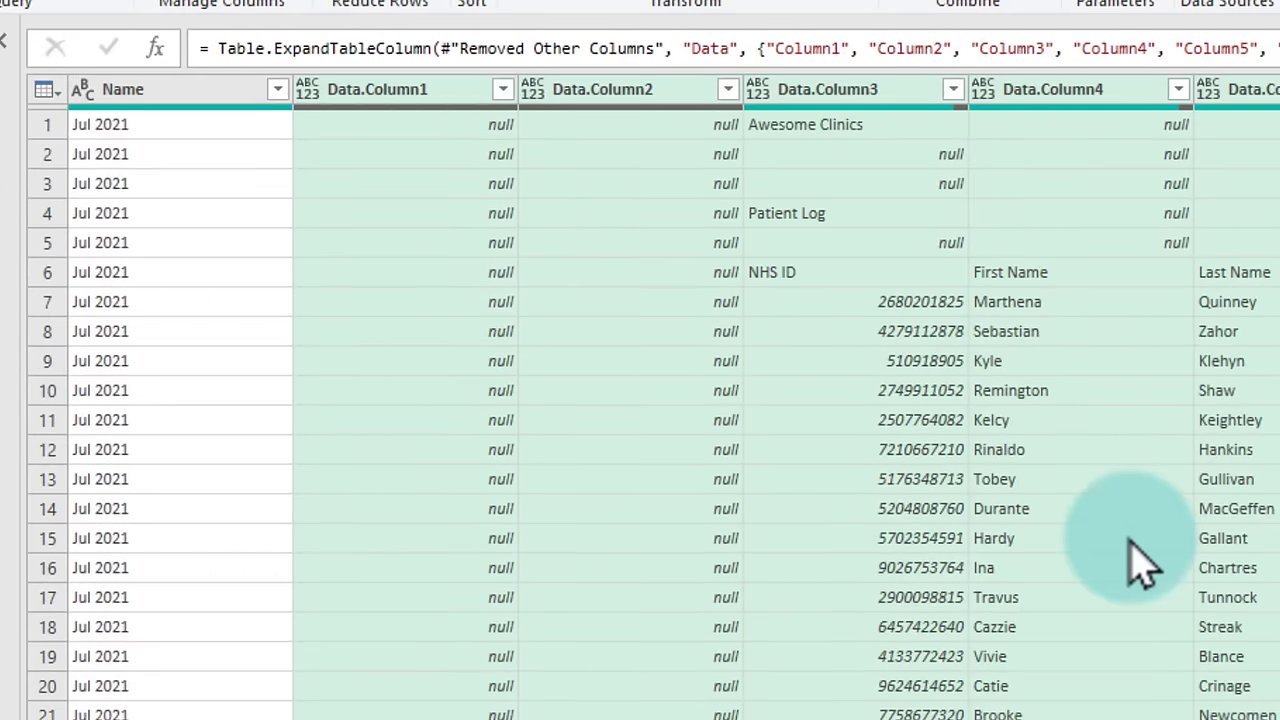
{"action": "scroll", "coordinate": [1140, 565], "scroll_direction": "down", "scroll_amount": 20}
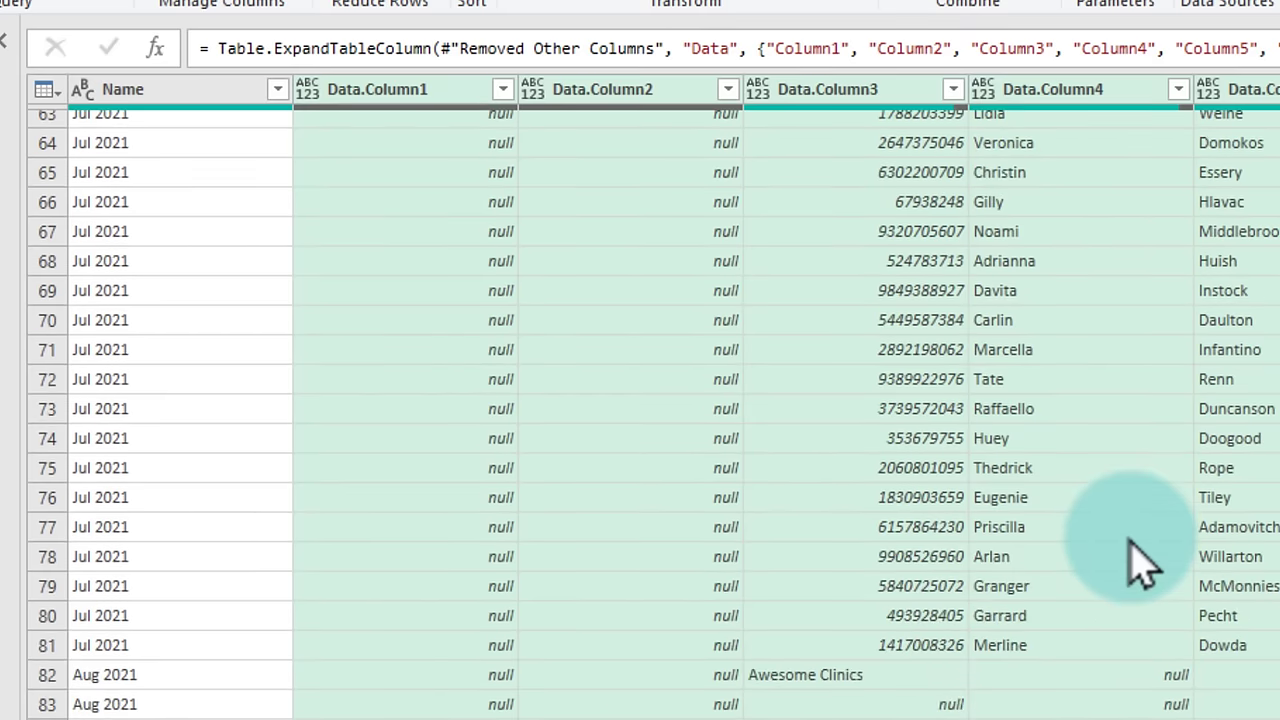
{"action": "scroll", "coordinate": [1145, 645], "scroll_direction": "up", "scroll_amount": 20}
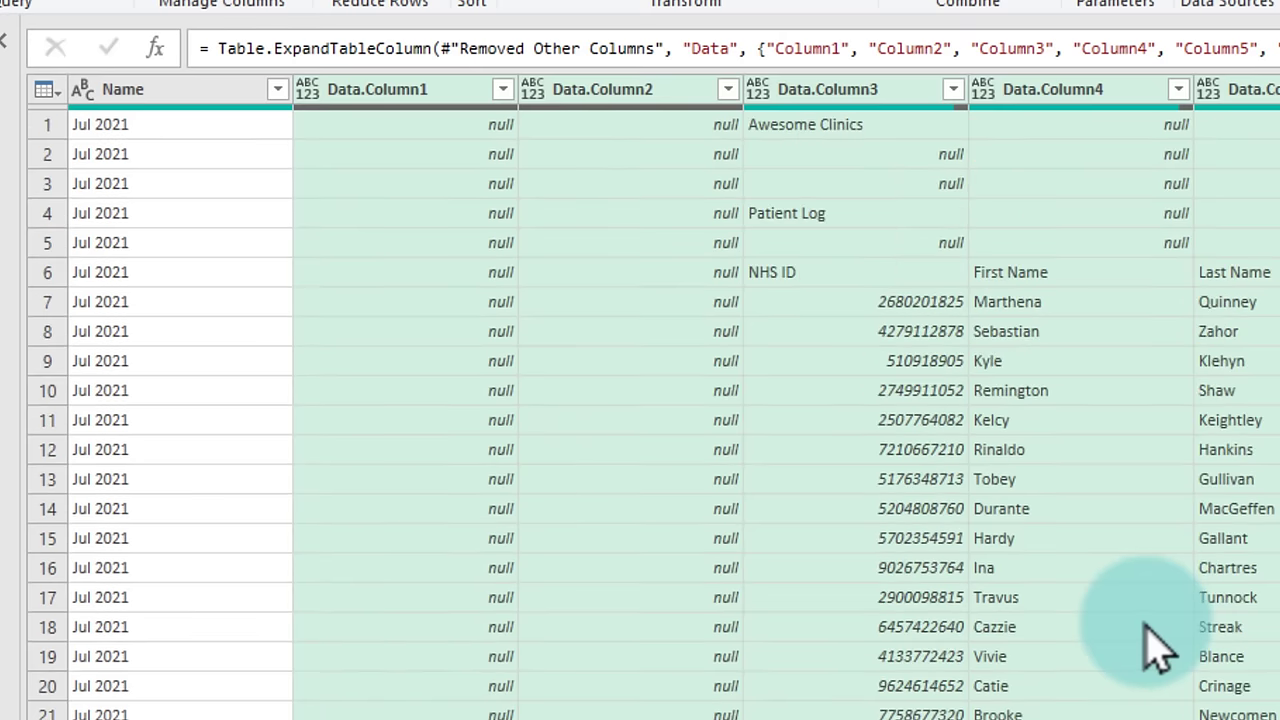
- Filter Data.Column4 to exclude (null) rows
{"action": "left_click", "coordinate": [1178, 89]}
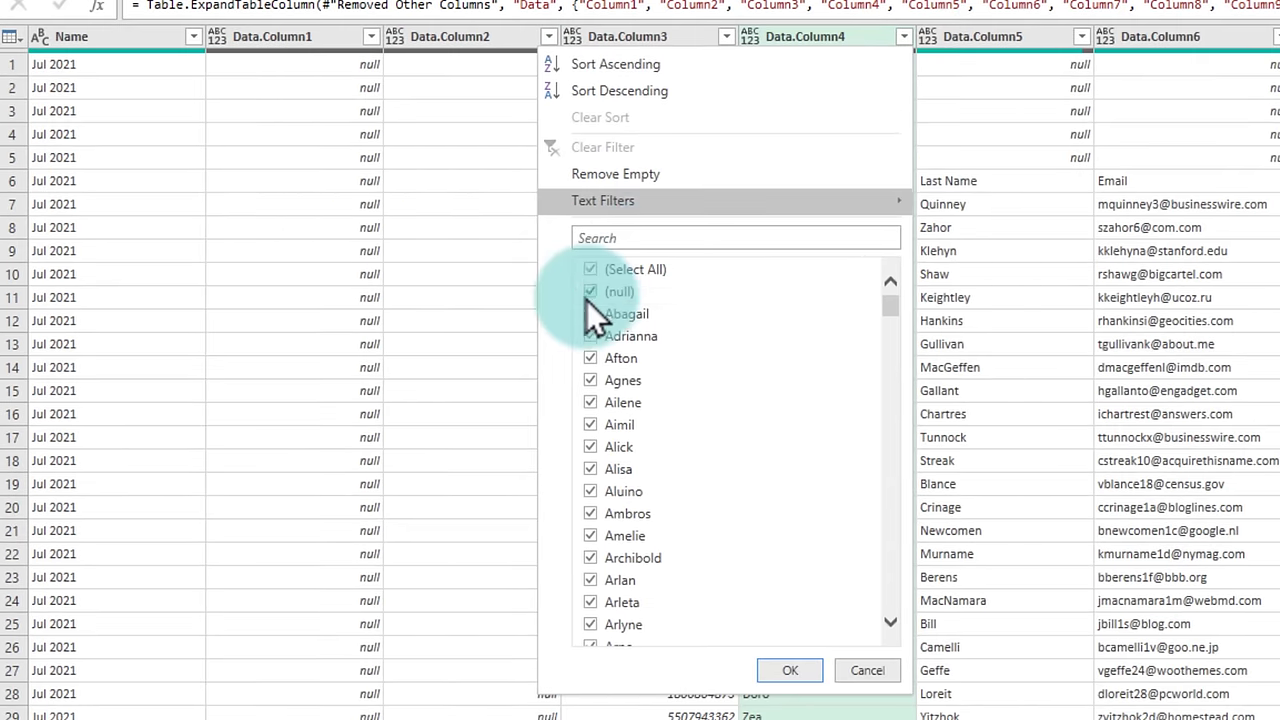
{"action": "left_click", "coordinate": [590, 291]}
{"action": "left_click", "coordinate": [790, 670]}
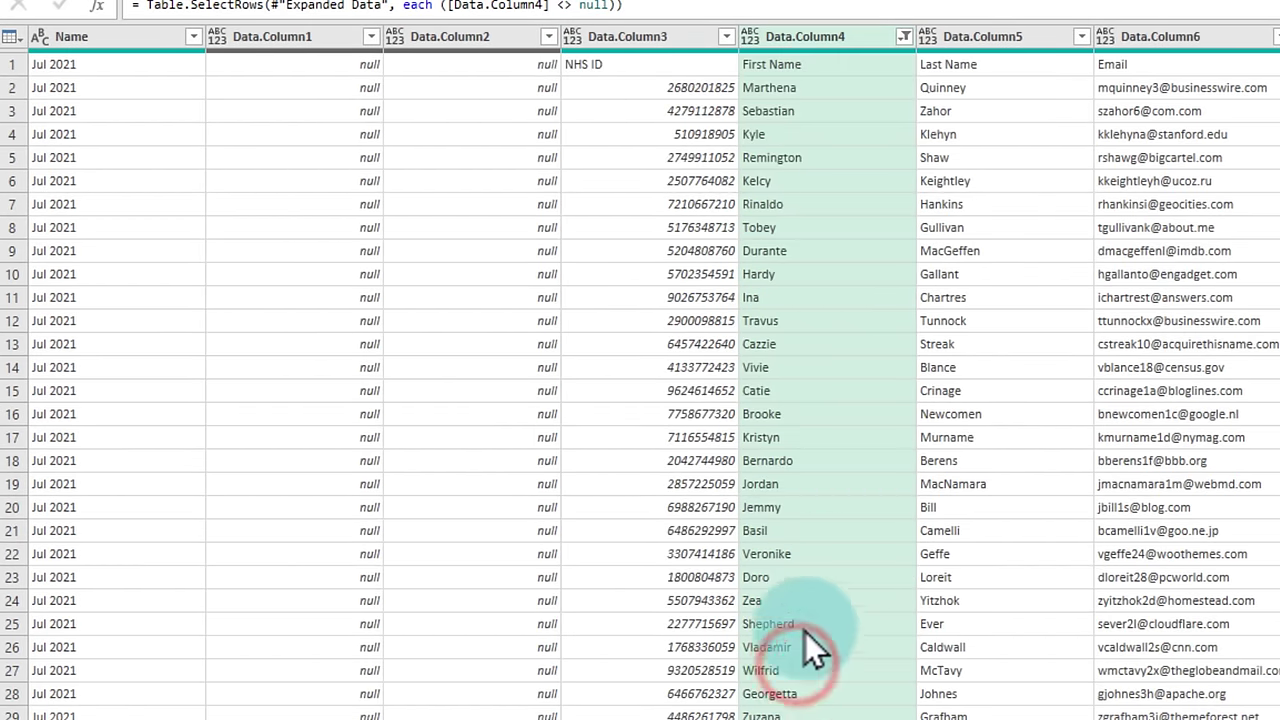
{"action": "scroll", "coordinate": [844, 448], "scroll_direction": "down", "scroll_amount": 4}
{"action": "scroll", "coordinate": [844, 448], "scroll_direction": "up", "scroll_amount": 4}
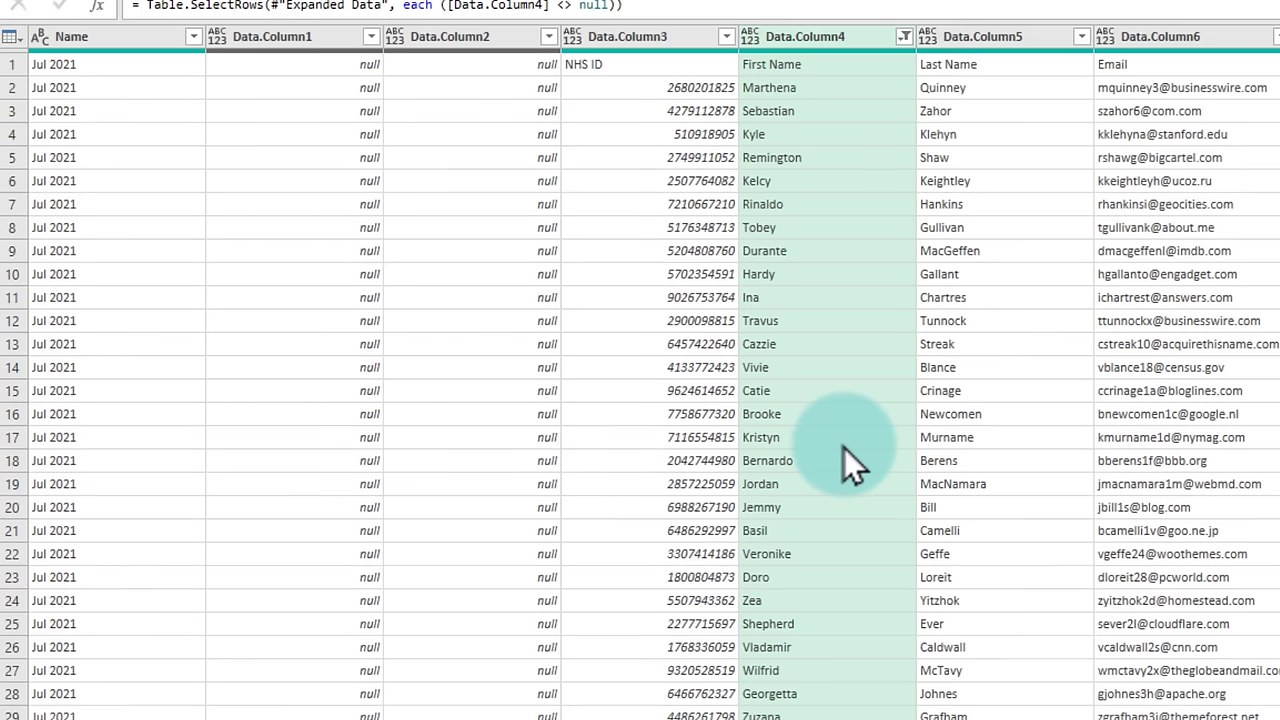
- Remove the empty Data.Column2 and Data.Column1 columns
{"action": "left_click", "coordinate": [461, 39]}
{"action": "right_click", "coordinate": [461, 40]}
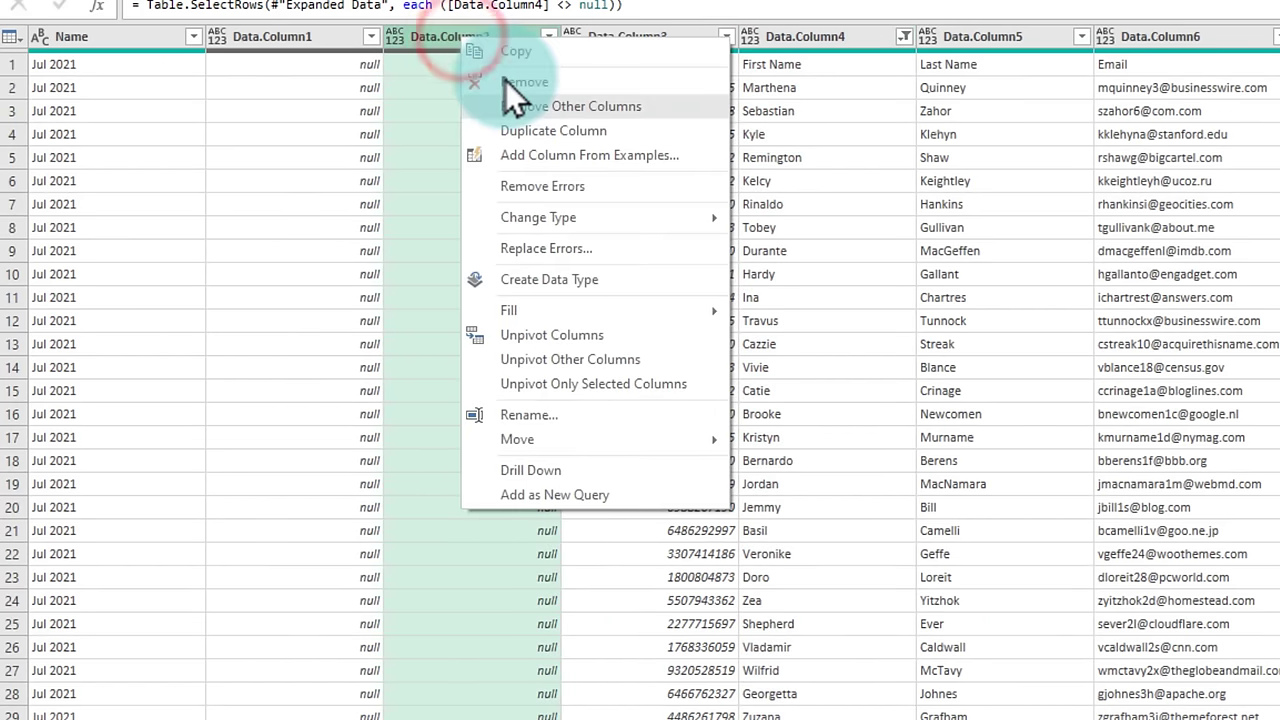
{"action": "left_click", "coordinate": [505, 80]}
{"action": "left_click", "coordinate": [310, 40]}
{"action": "right_click", "coordinate": [310, 40]}
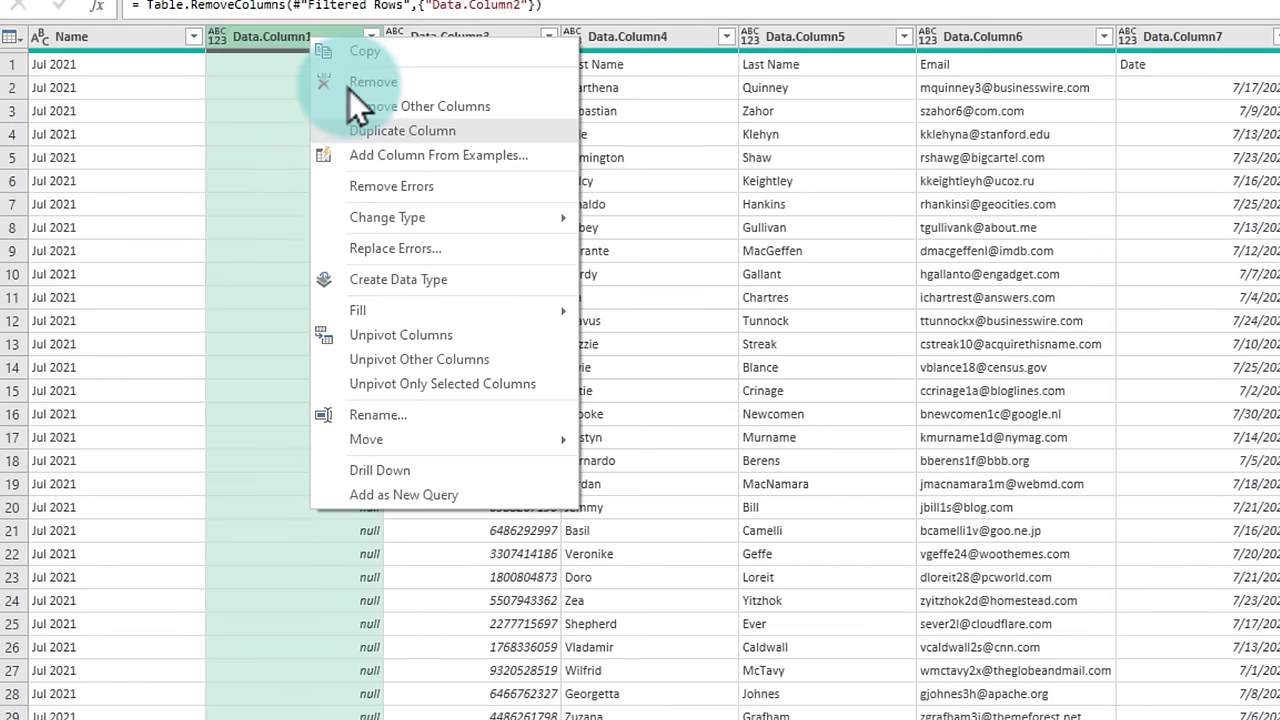
{"action": "left_click", "coordinate": [349, 86]}
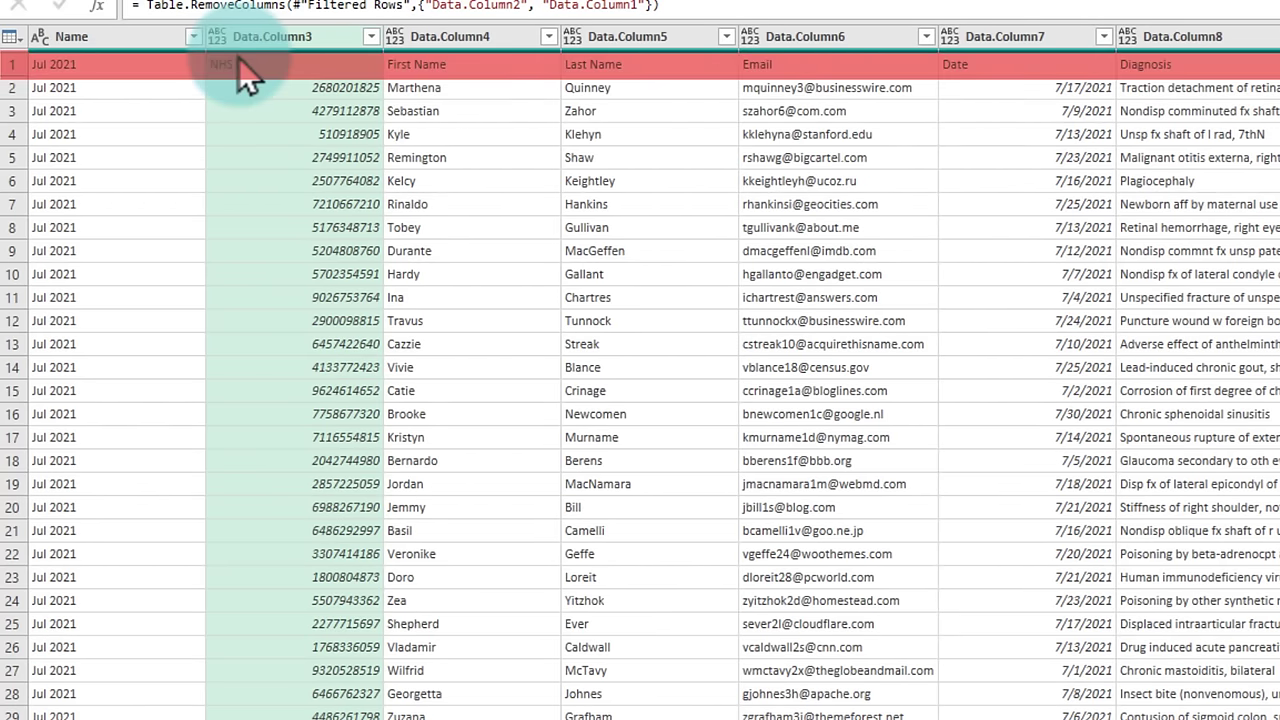
- Scroll through the table to inspect the repeated header rows for Aug and Sep 2021
{"action": "scroll", "coordinate": [985, 370], "scroll_direction": "down", "scroll_amount": 11}
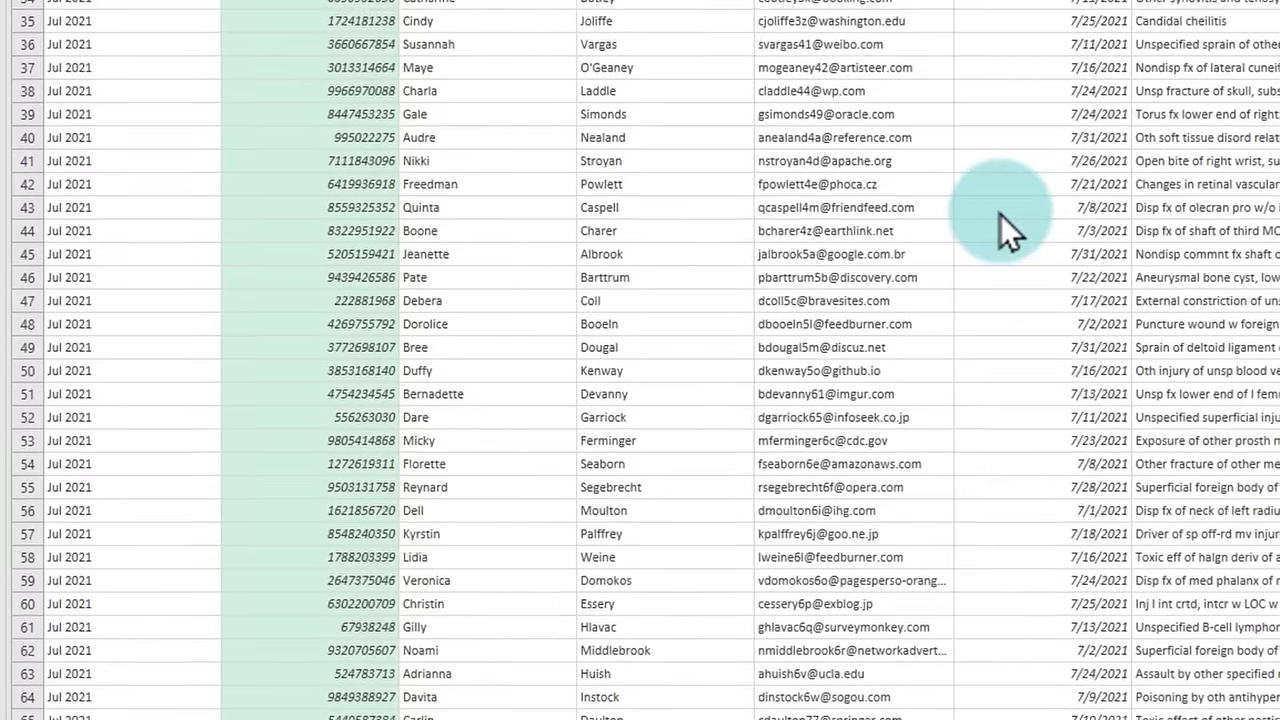
{"action": "scroll", "coordinate": [1000, 214], "scroll_direction": "down", "scroll_amount": 6}
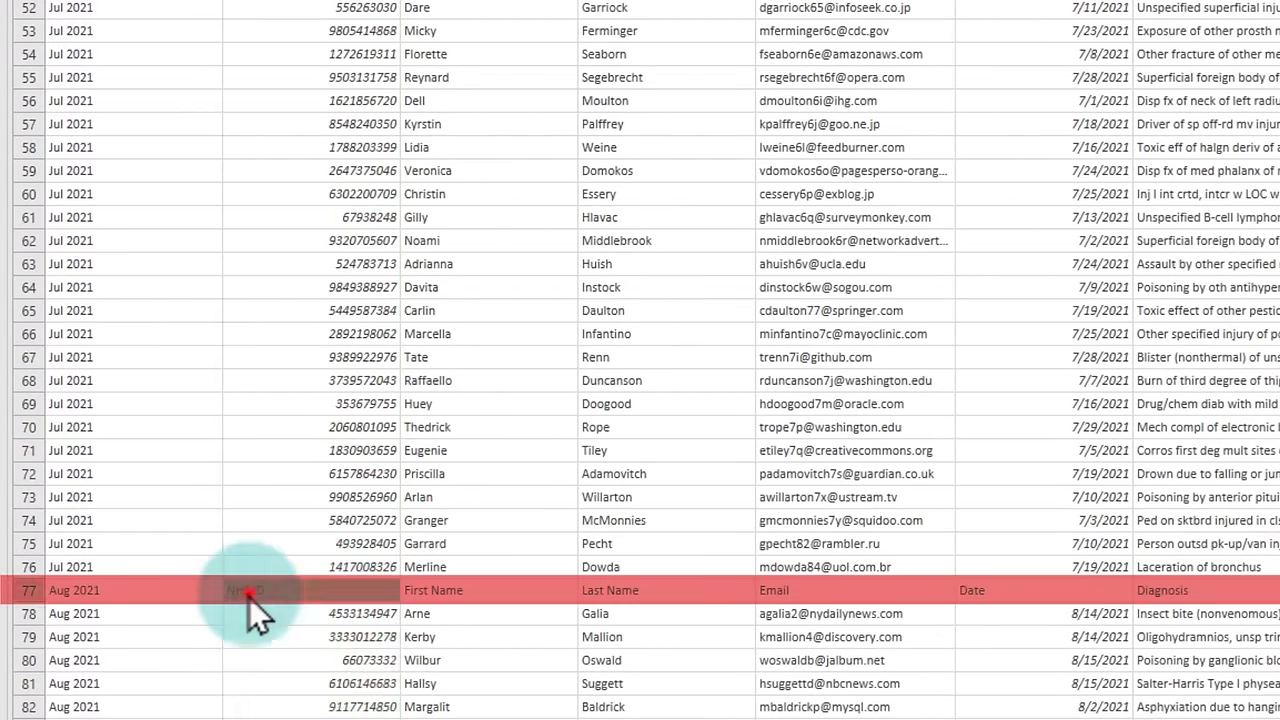
{"action": "left_click", "coordinate": [249, 590]}
{"action": "scroll", "coordinate": [338, 600], "scroll_direction": "down", "scroll_amount": 20}
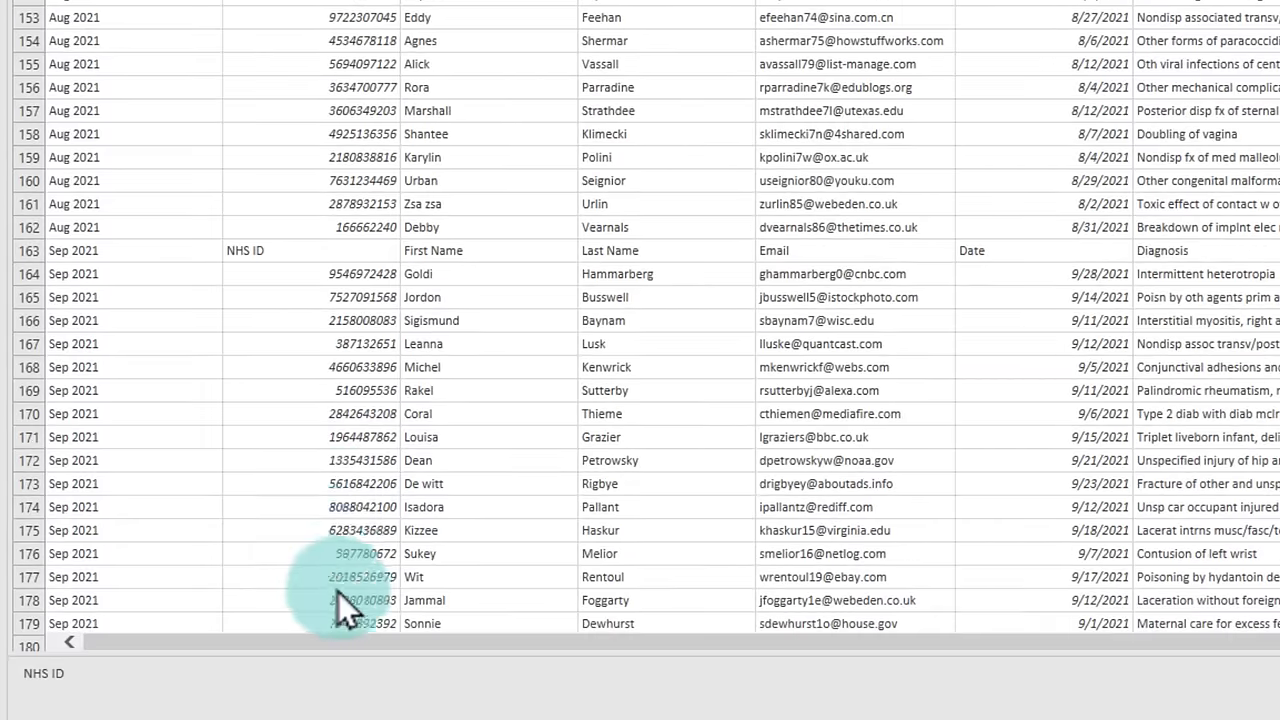
{"action": "left_click", "coordinate": [260, 233]}
{"action": "left_click", "coordinate": [333, 246]}
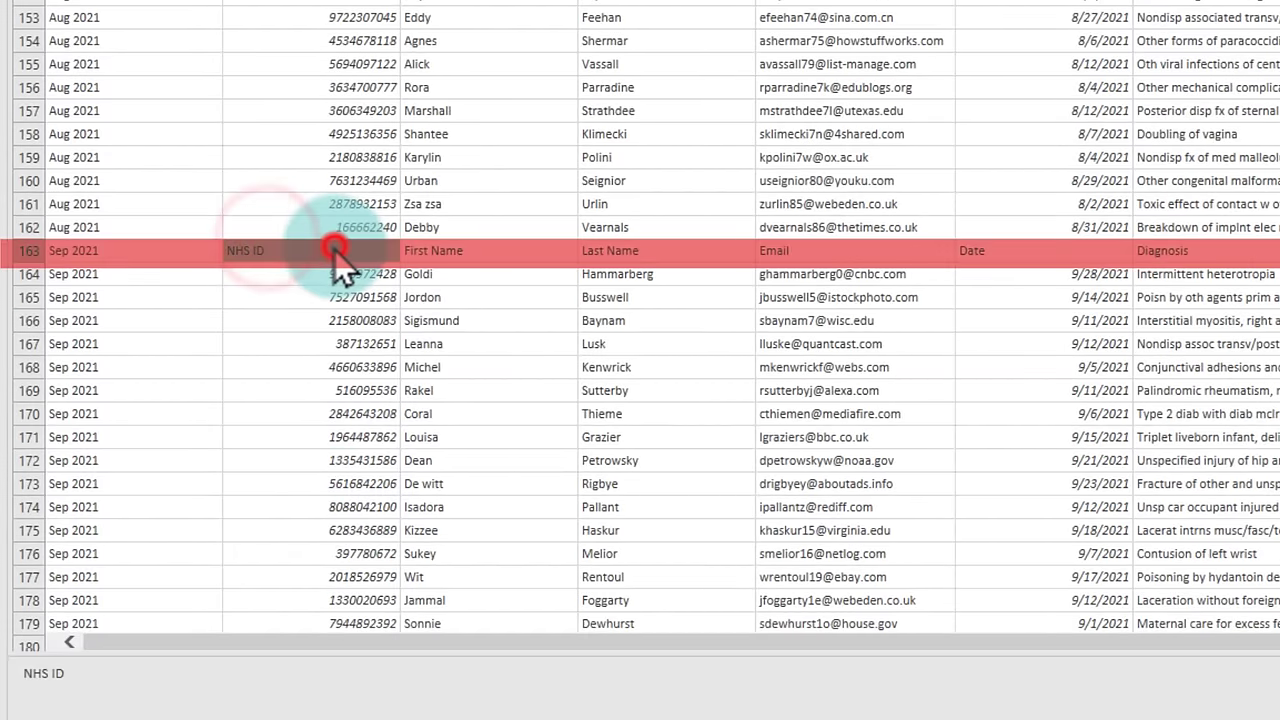
{"action": "scroll", "coordinate": [290, 345], "scroll_direction": "down", "scroll_amount": 7}
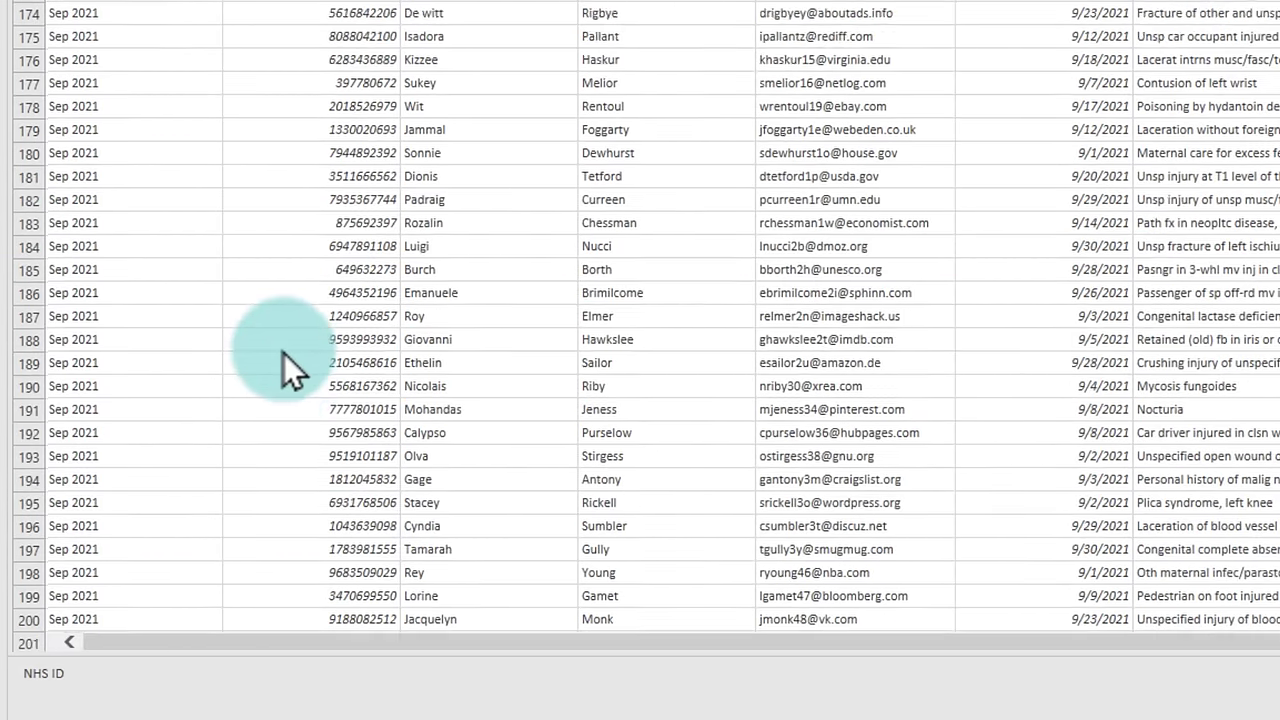
{"action": "scroll", "coordinate": [283, 353], "scroll_direction": "up", "scroll_amount": 20}
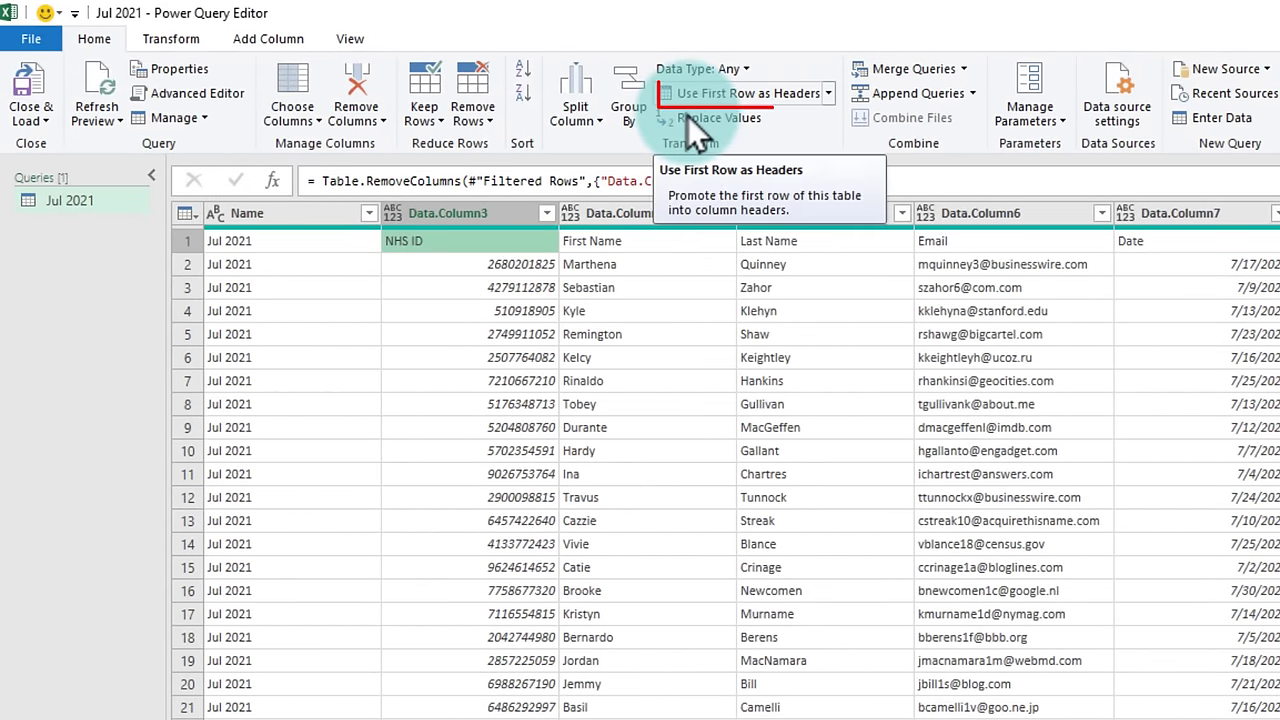
- Promote the first row to headers and rename the Jul 2021 column to Month
{"action": "left_click", "coordinate": [738, 93]}
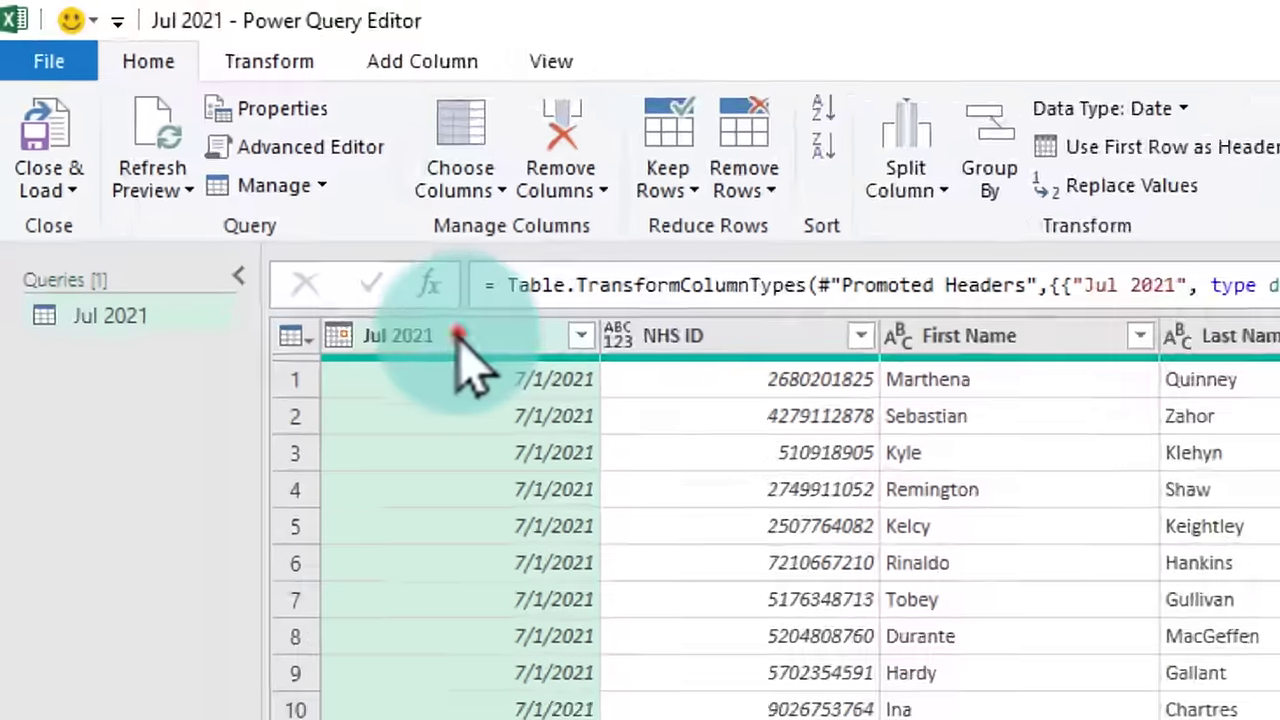
{"action": "double_click", "coordinate": [290, 211]}
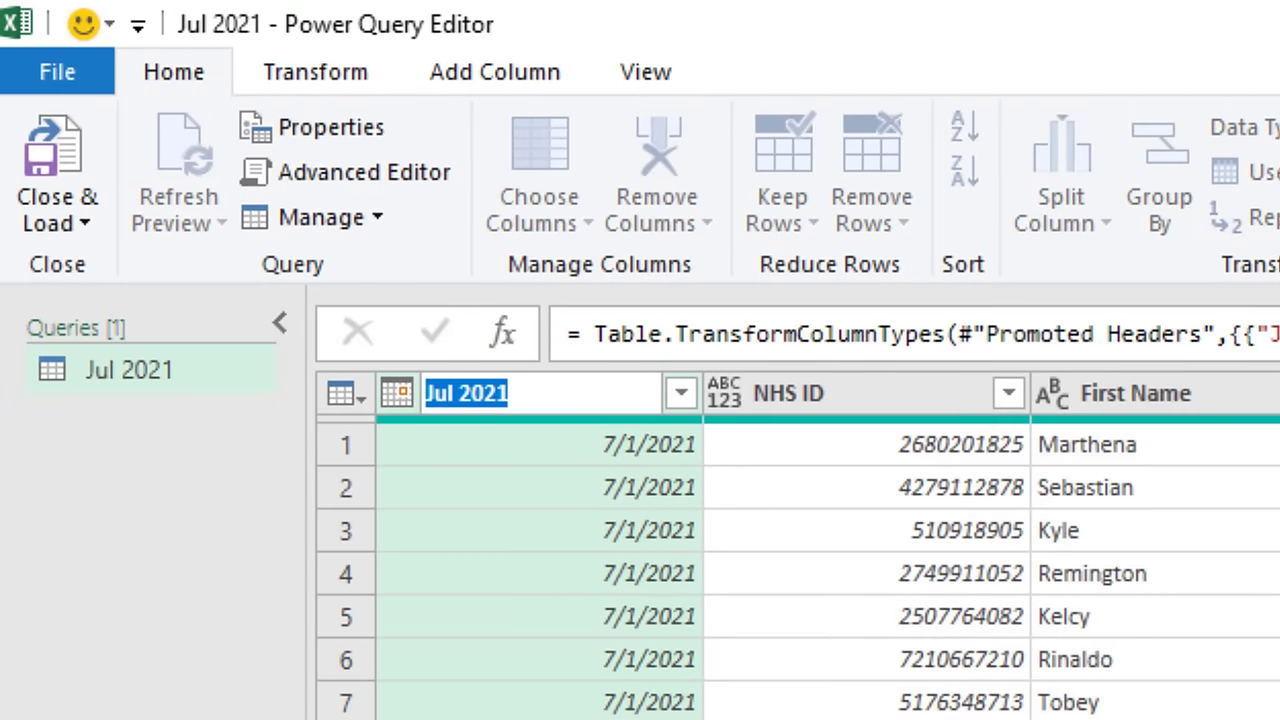
{"action": "type", "text": "Month"}
{"action": "key", "text": "Return"}
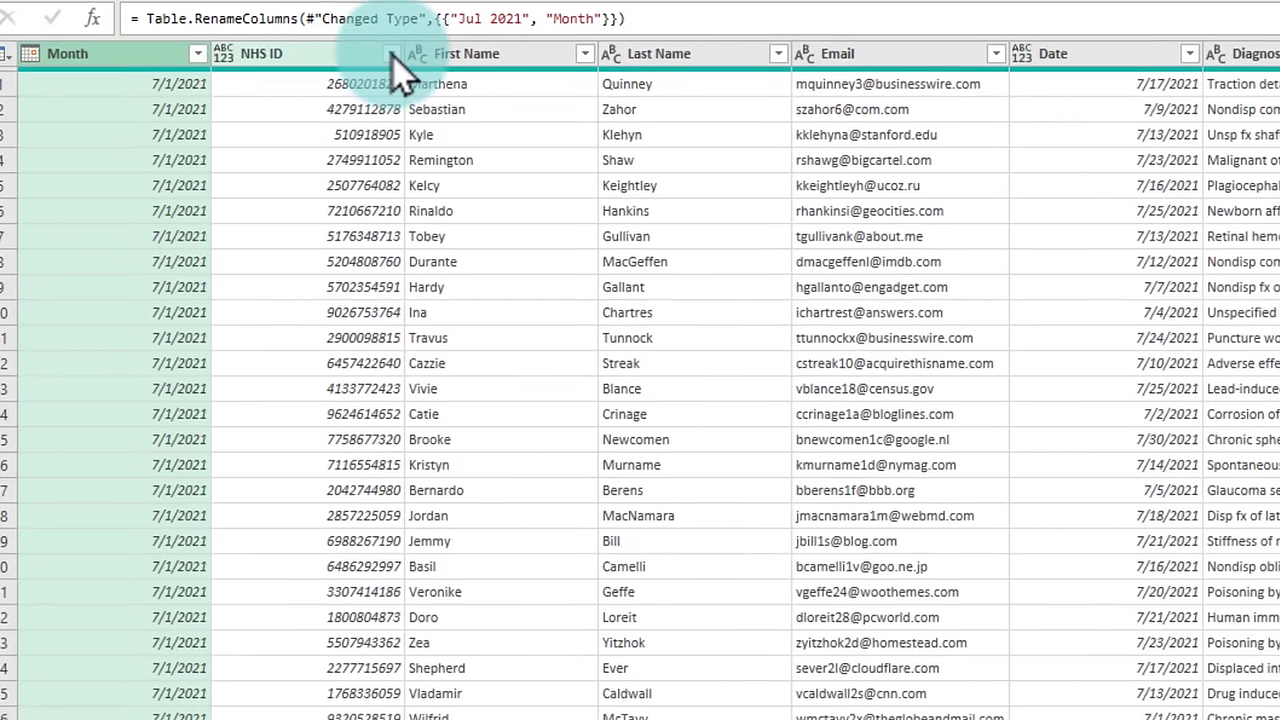
- Filter the NHS ID column to exclude rows reading 'NHS ID'
{"action": "left_click", "coordinate": [410, 63]}
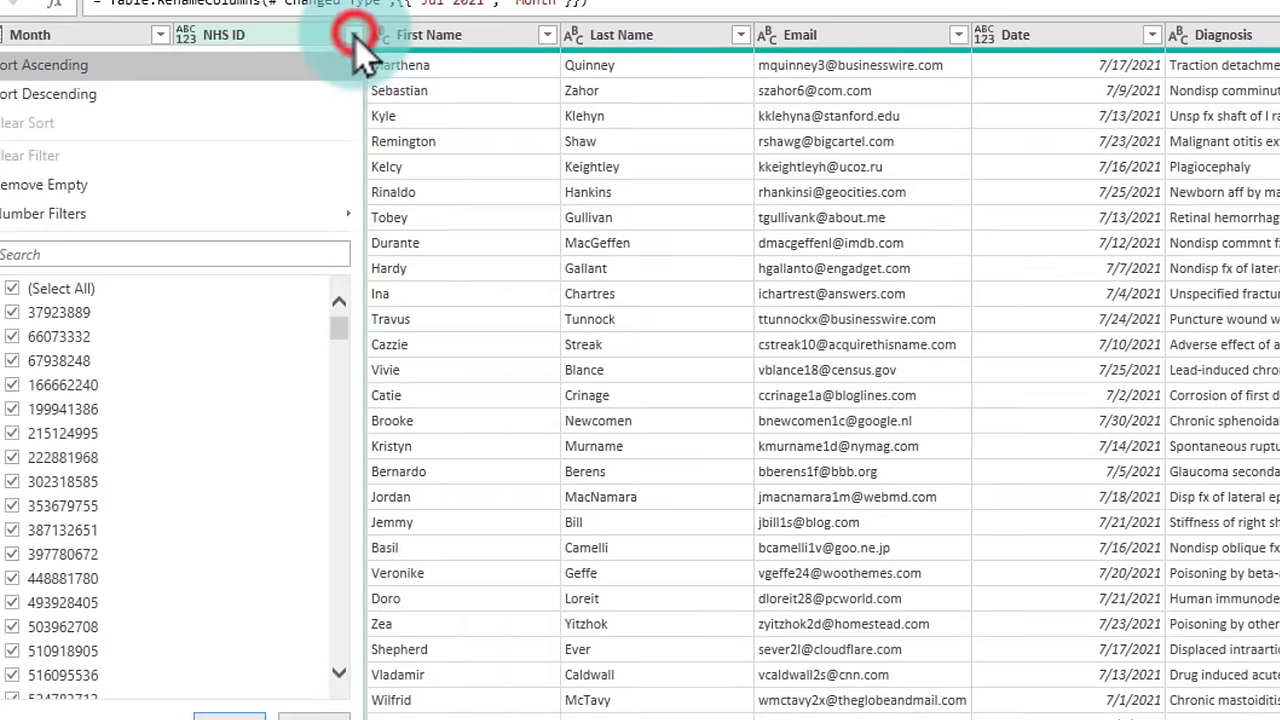
{"action": "left_click_drag", "start_coordinate": [339, 328], "coordinate": [315, 668]}
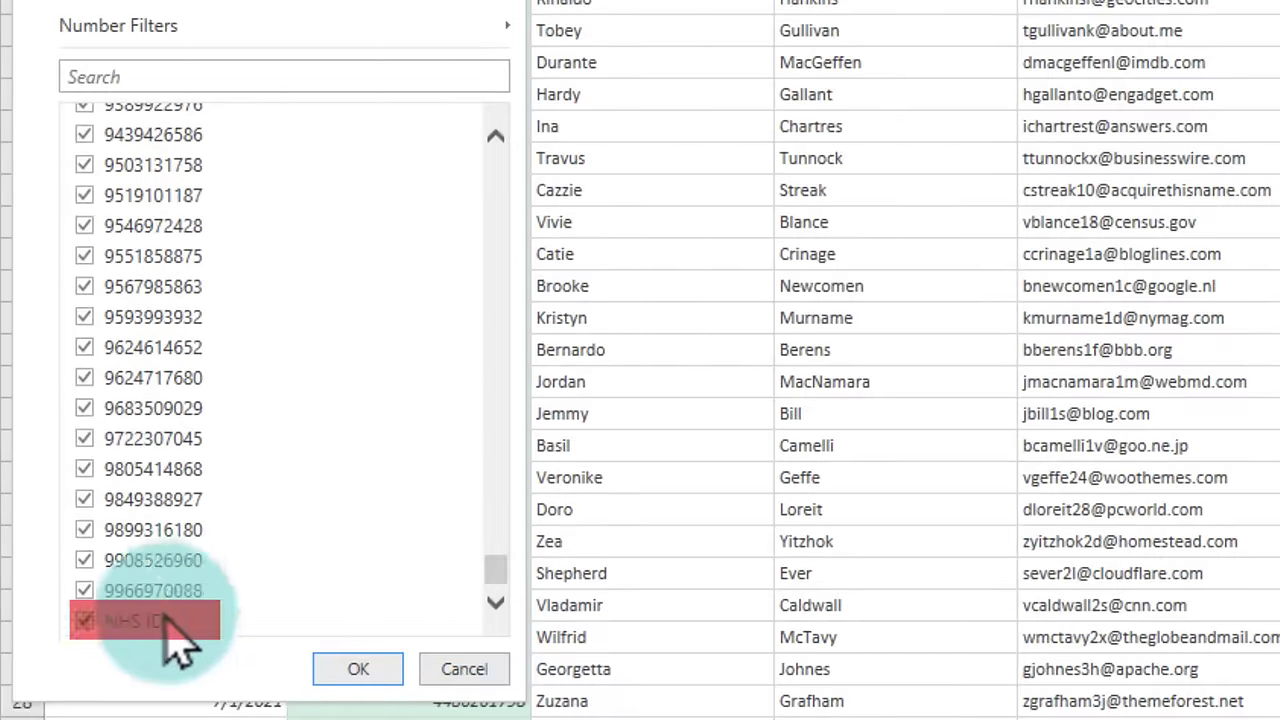
{"action": "left_click", "coordinate": [12, 686]}
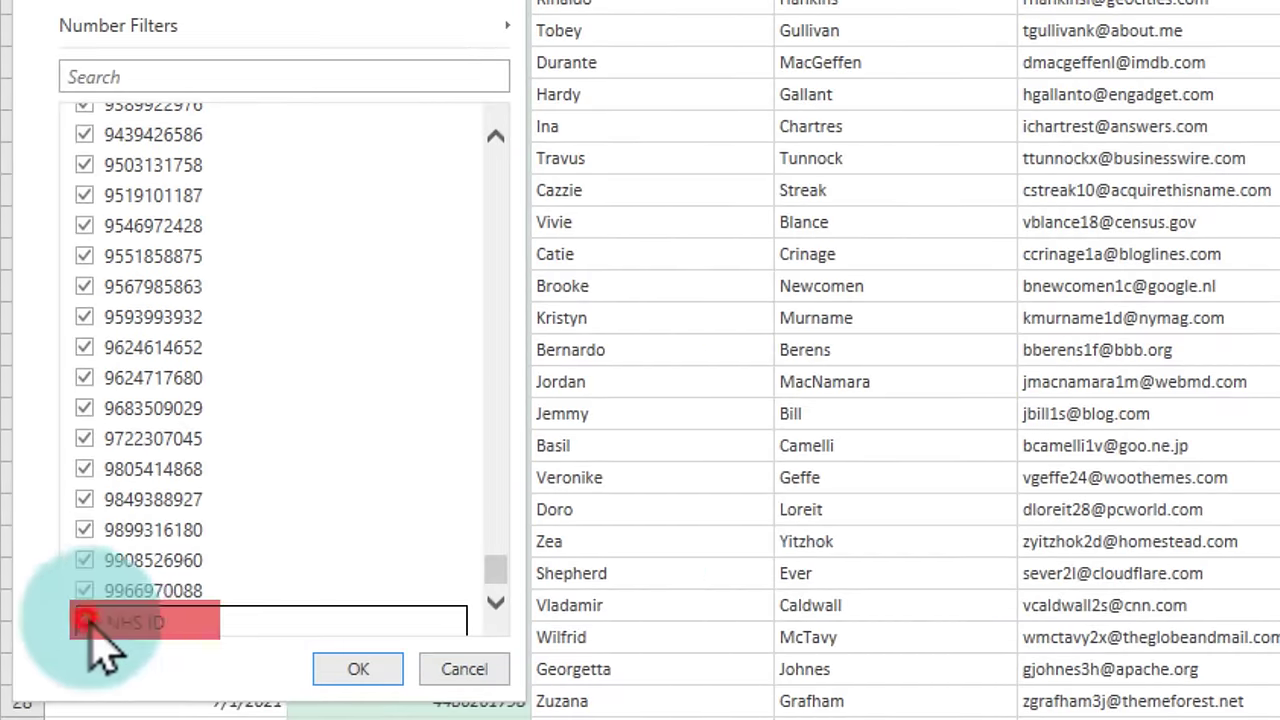
{"action": "left_click", "coordinate": [360, 669]}
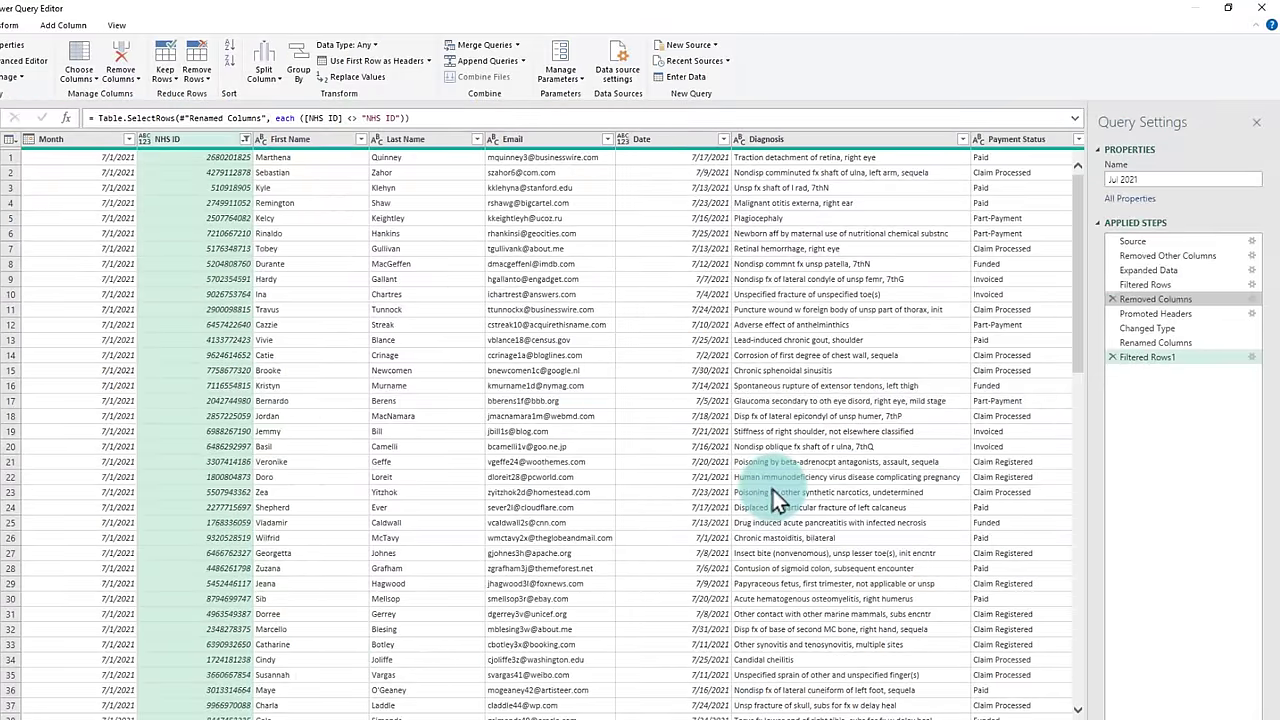
- Replace the query name Jul 2021 with AllData in Query Settings
{"action": "double_click", "coordinate": [1154, 178]}
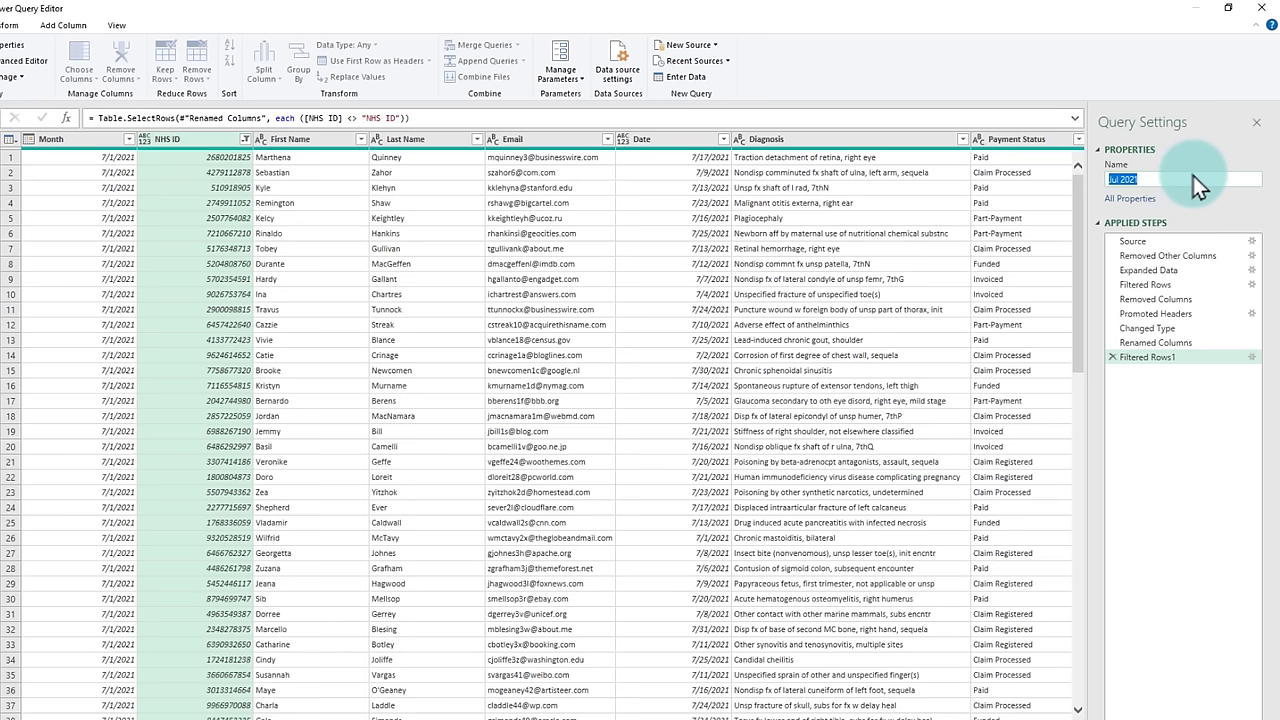
{"action": "type", "text": "Al"}
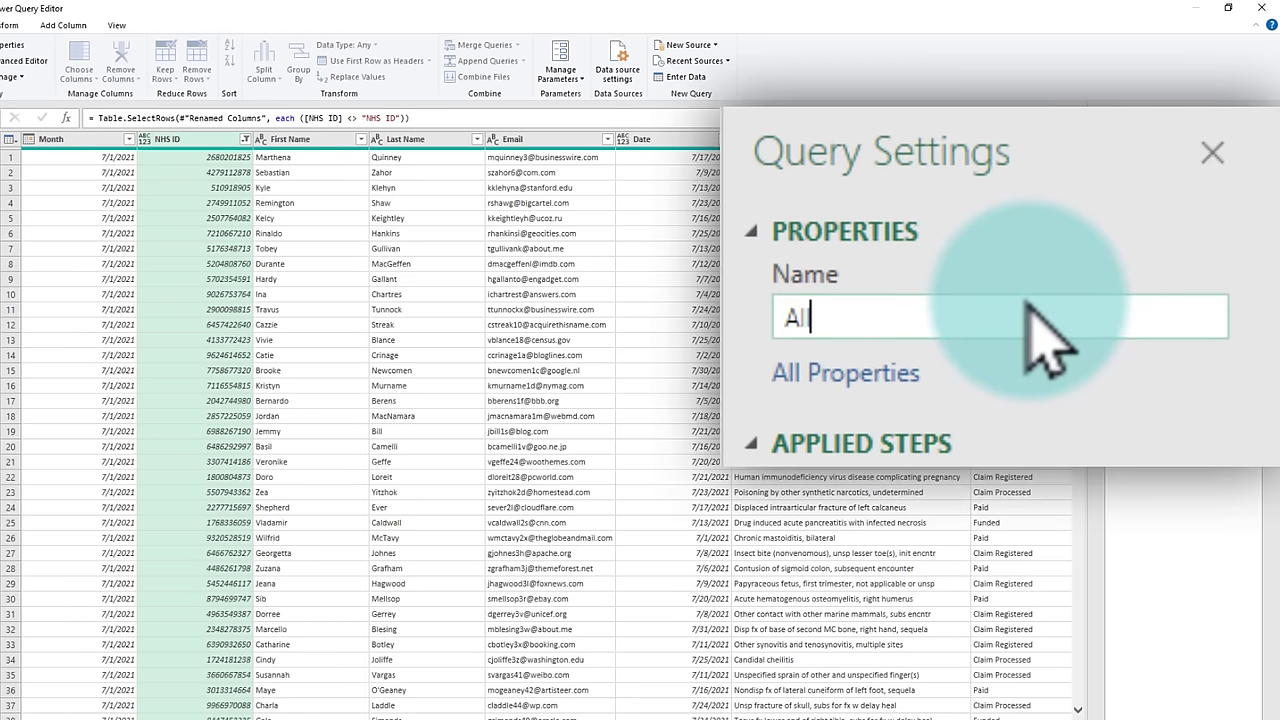
{"action": "type", "text": "lData"}
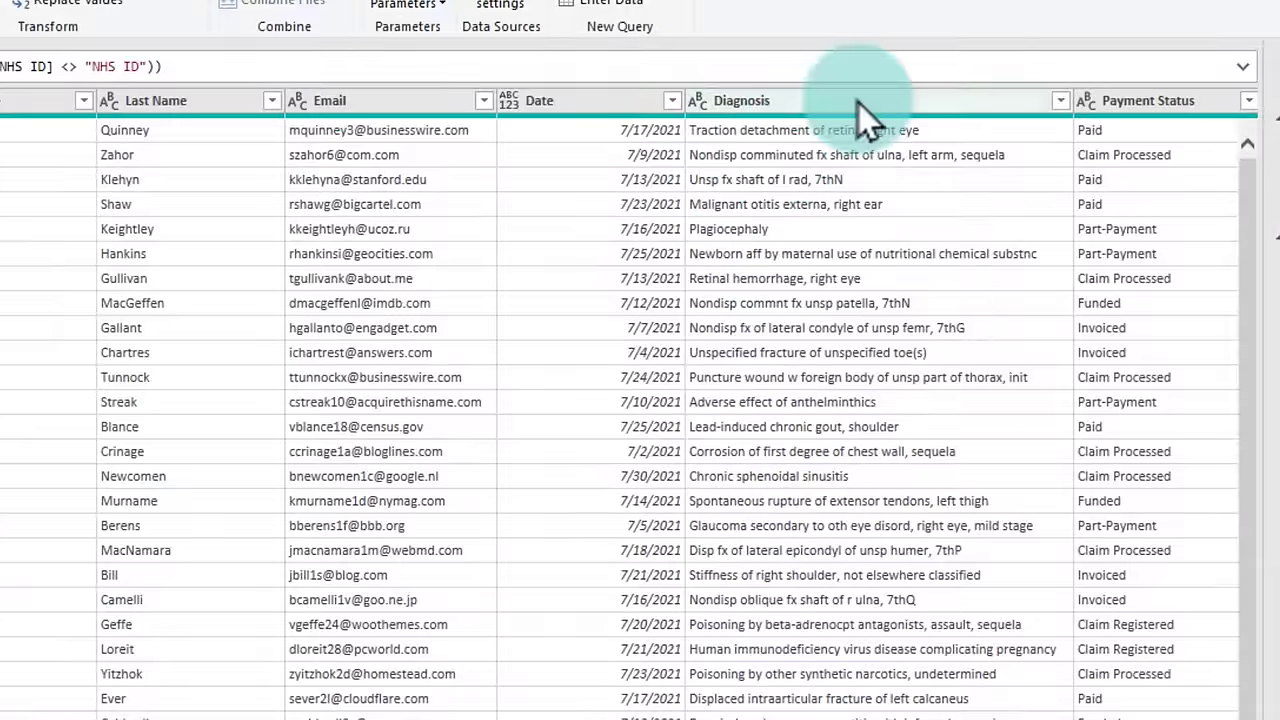
- Remove the Diagnosis column and merge First Name and Last Name, separated by a space, into a 'Name' column
{"action": "right_click", "coordinate": [838, 141]}
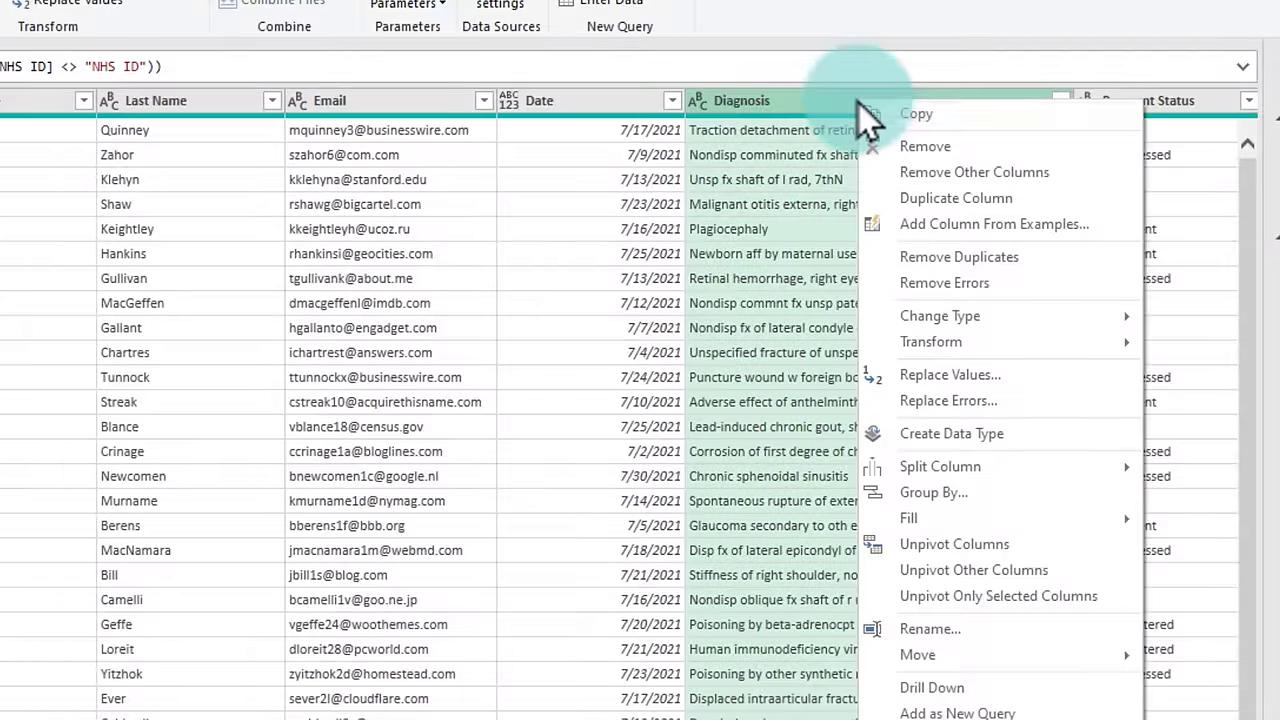
{"action": "left_click", "coordinate": [947, 153]}
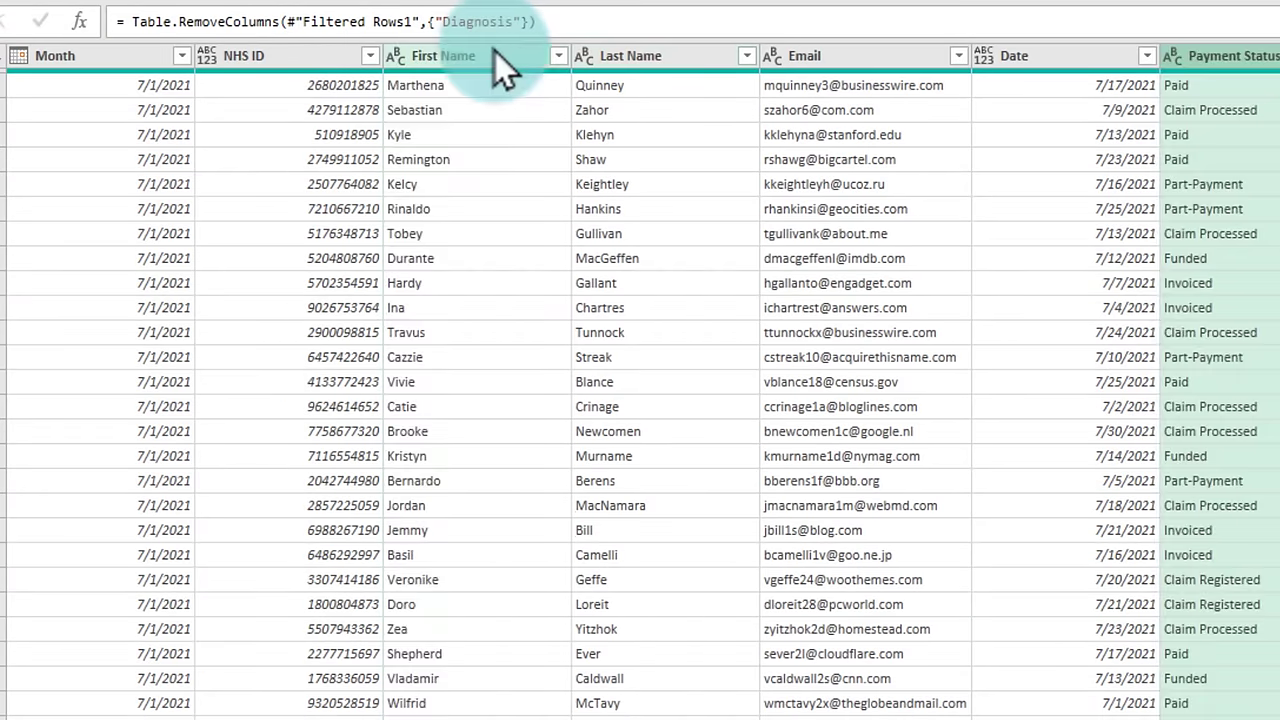
{"action": "left_click", "coordinate": [284, 71]}
{"action": "left_click", "coordinate": [441, 75], "text": "ctrl"}
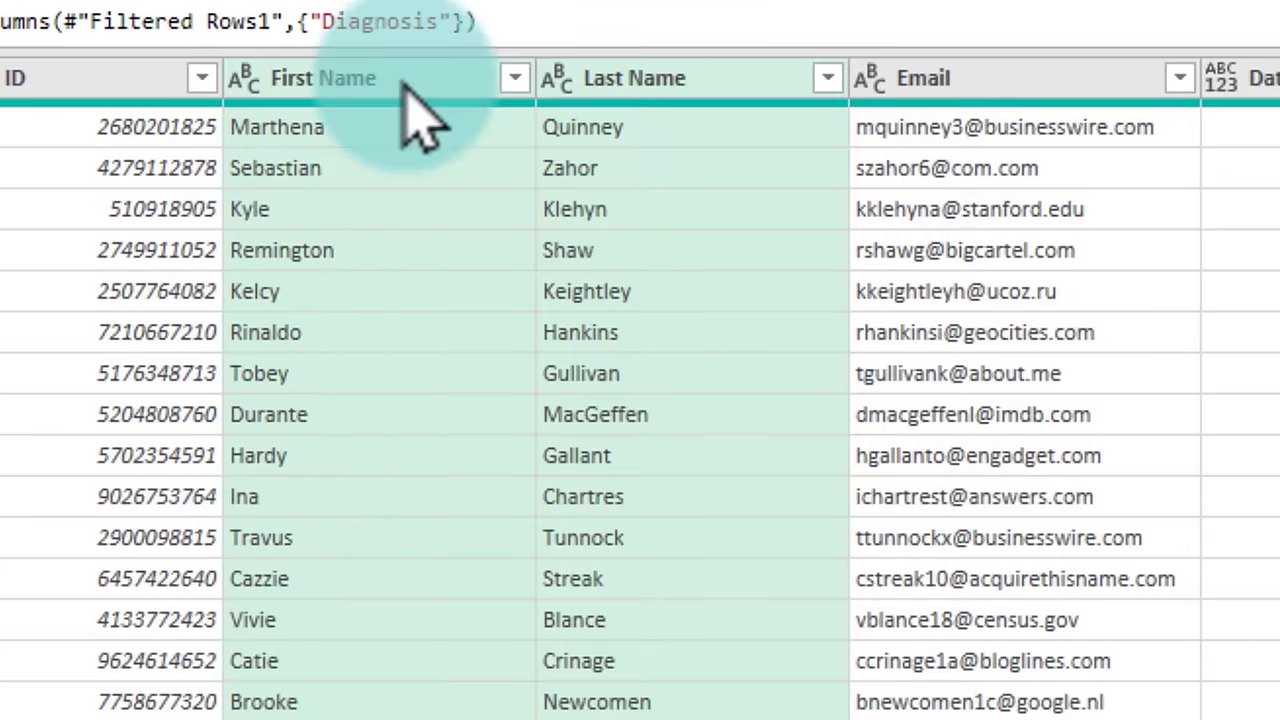
{"action": "right_click", "coordinate": [407, 88]}
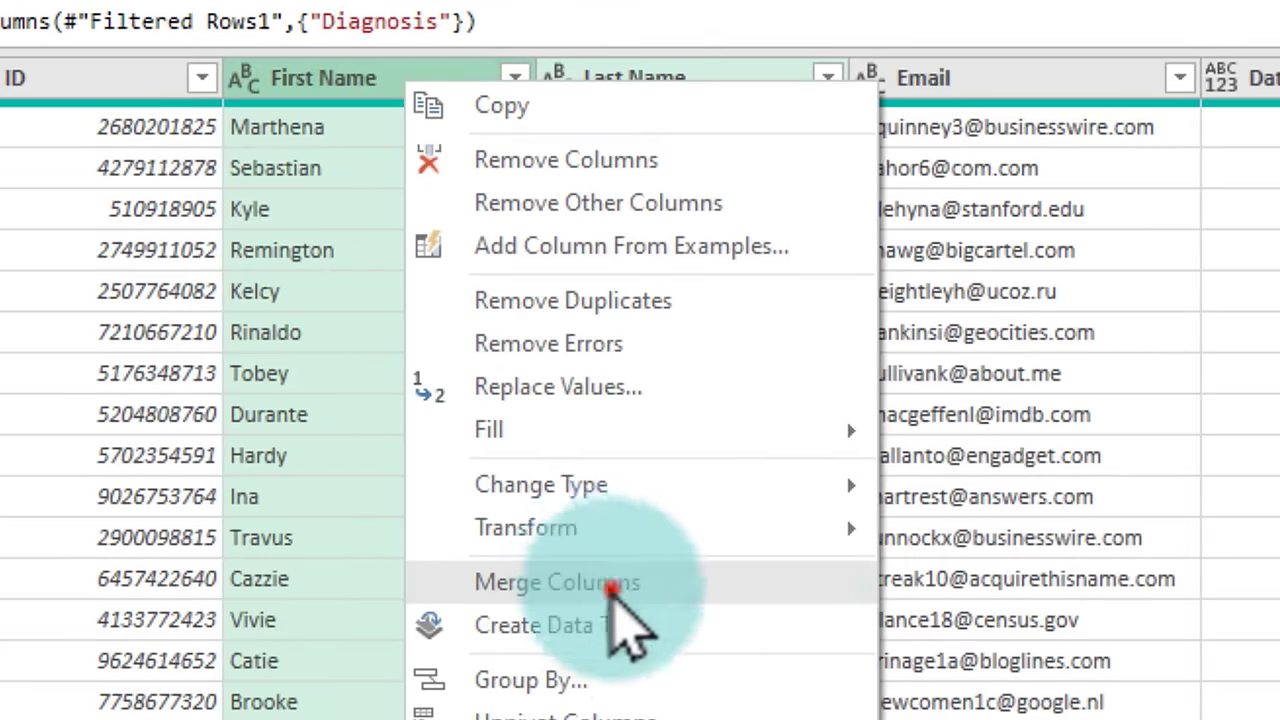
{"action": "left_click", "coordinate": [557, 582]}
{"action": "left_click", "coordinate": [243, 352]}
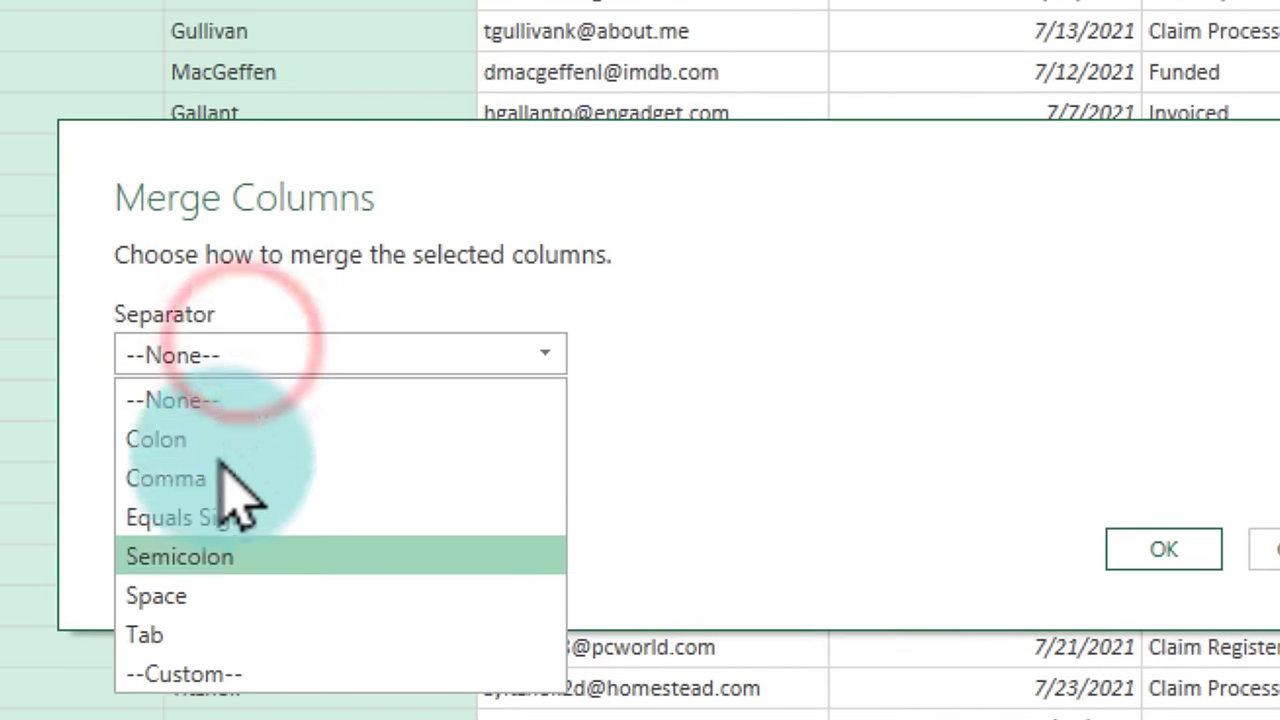
{"action": "left_click", "coordinate": [200, 595]}
{"action": "double_click", "coordinate": [235, 440]}
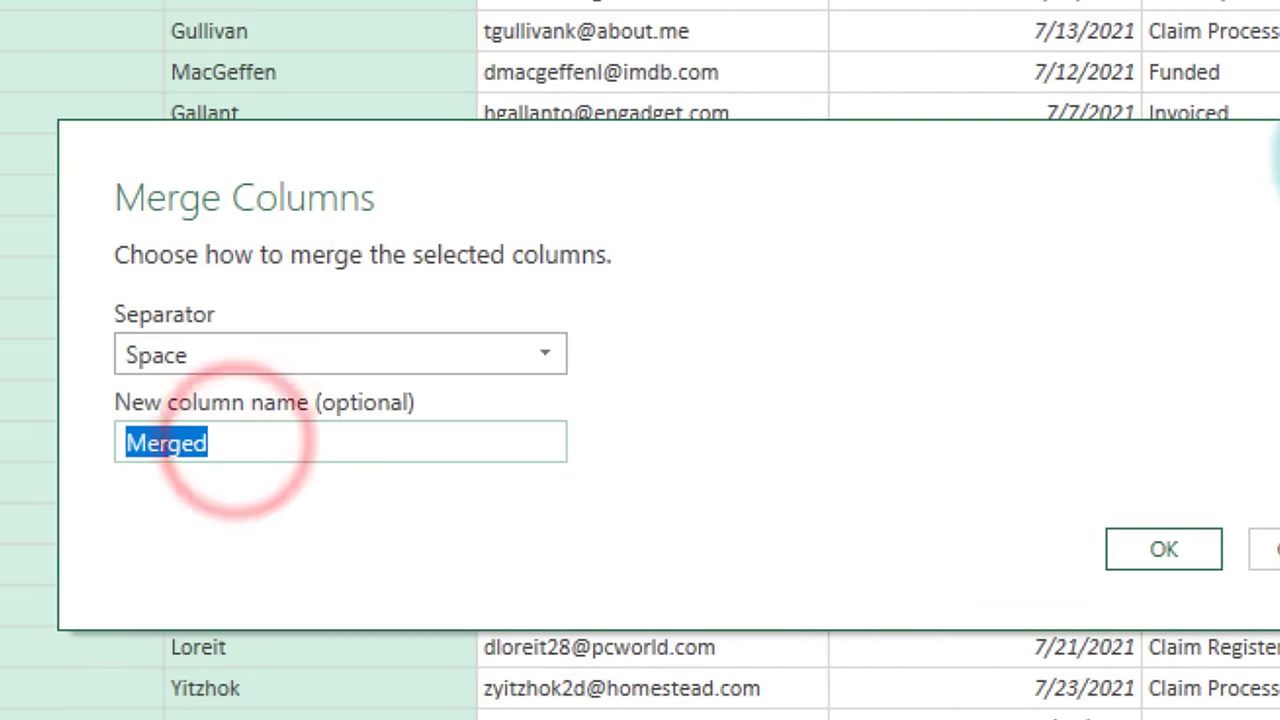
{"action": "type", "text": "Name"}
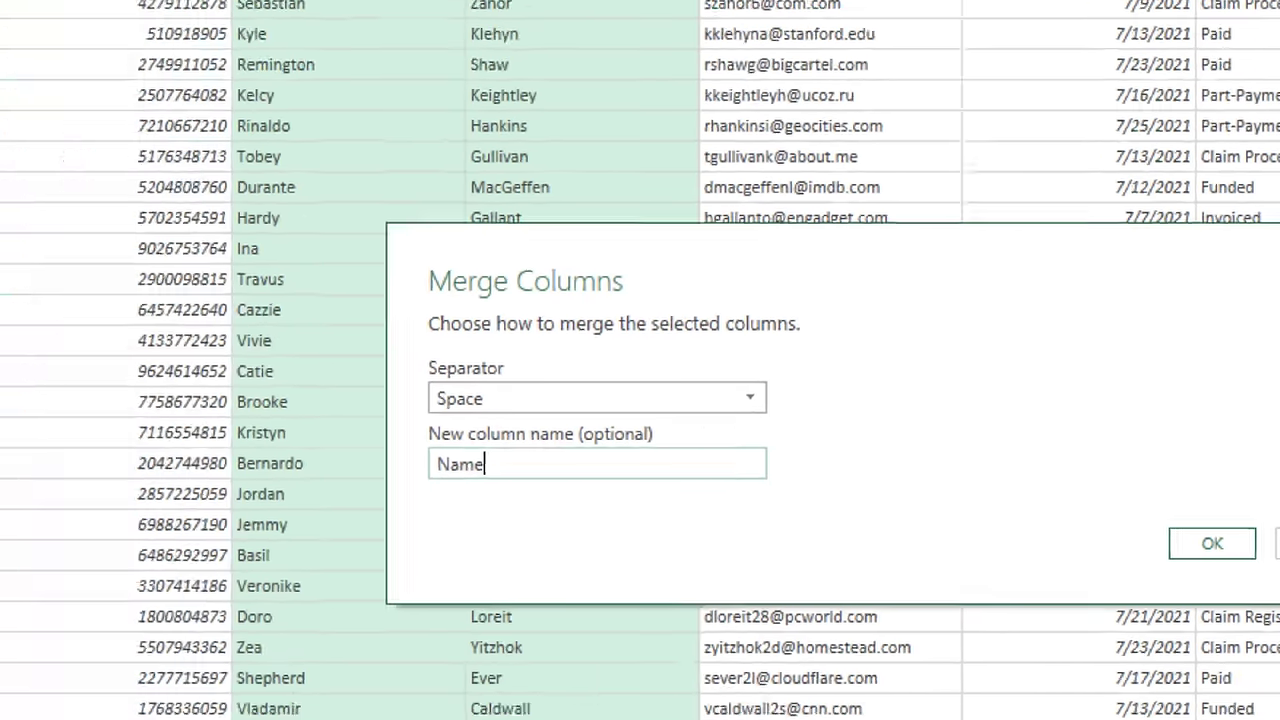
{"action": "key", "text": "Return"}
{"action": "left_click", "coordinate": [780, 391]}
{"action": "left_click", "coordinate": [455, 498]}
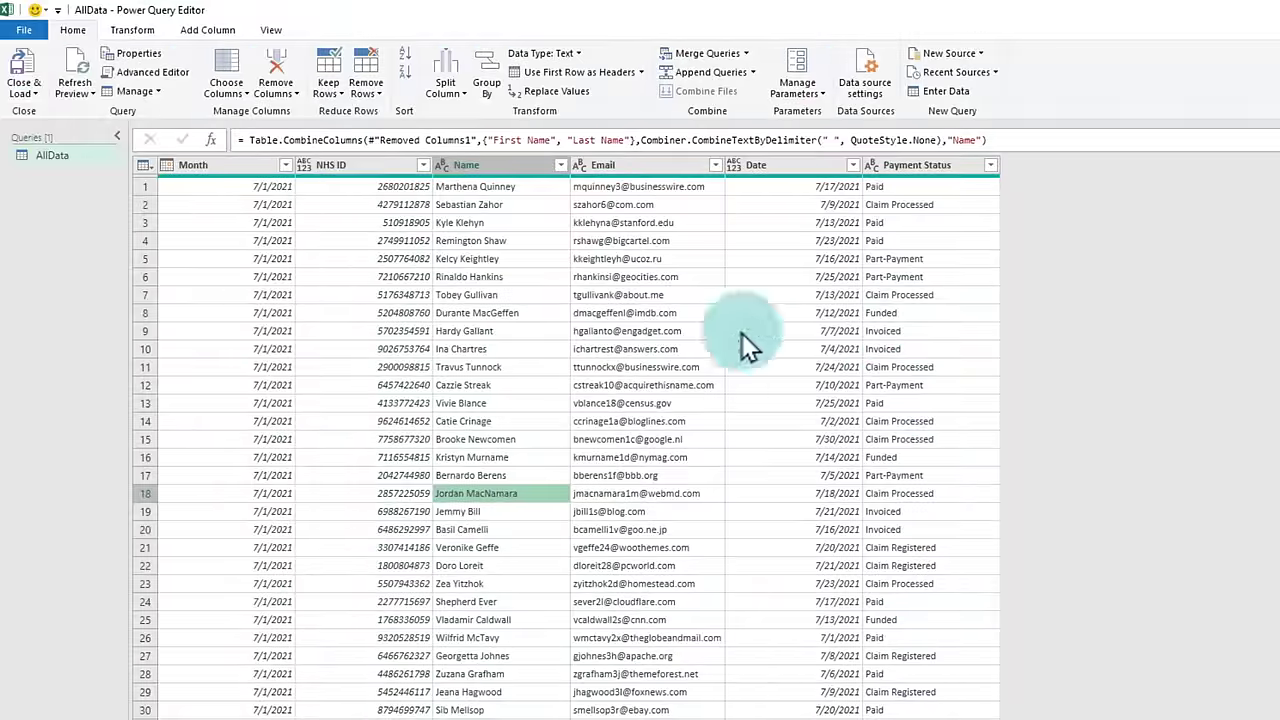
- Close & Load the AllData query into a worksheet table and confirm it holds 233 rows
{"action": "left_click", "coordinate": [30, 85]}
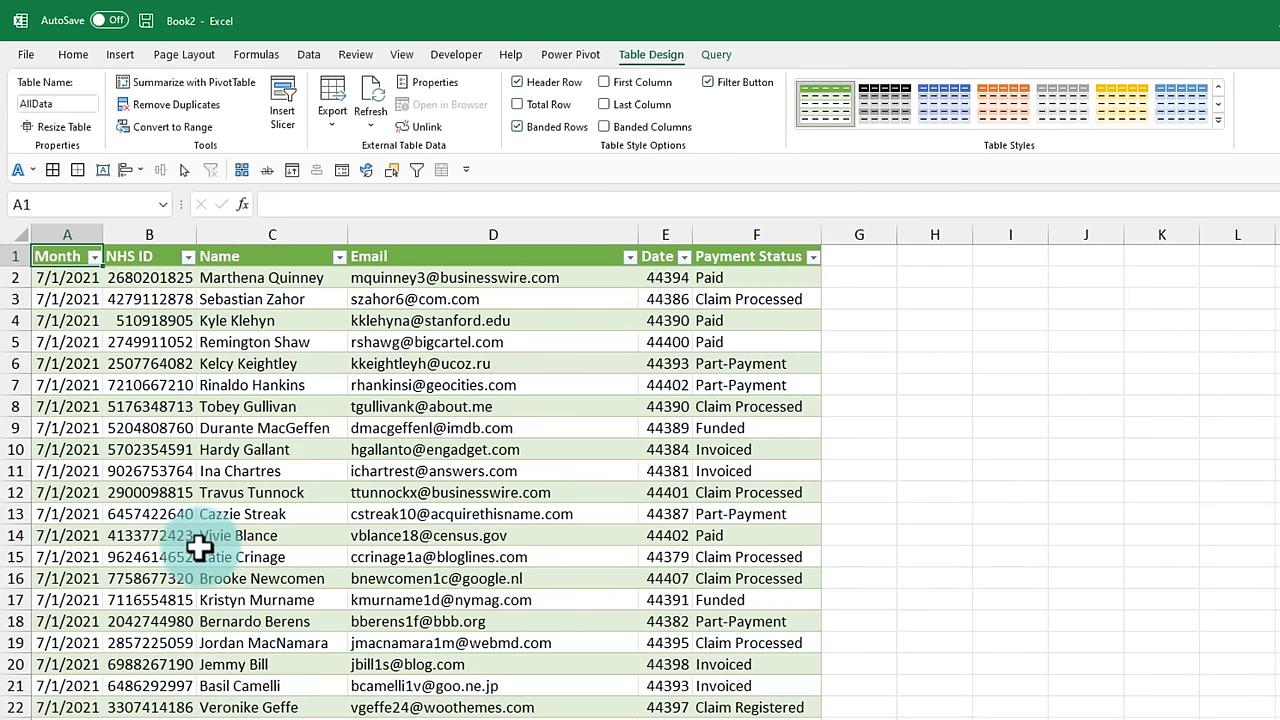
{"action": "scroll", "coordinate": [200, 547], "scroll_direction": "down", "scroll_amount": 5}
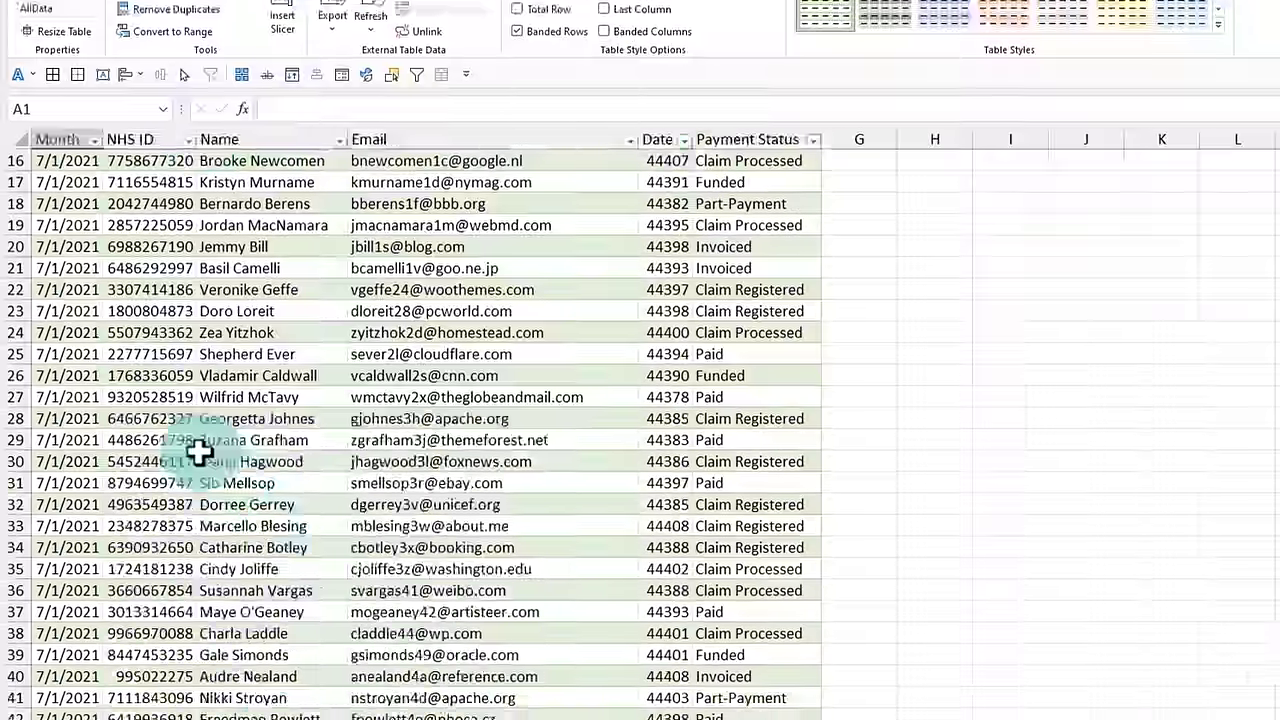
{"action": "scroll", "coordinate": [200, 550], "scroll_direction": "up", "scroll_amount": 5}
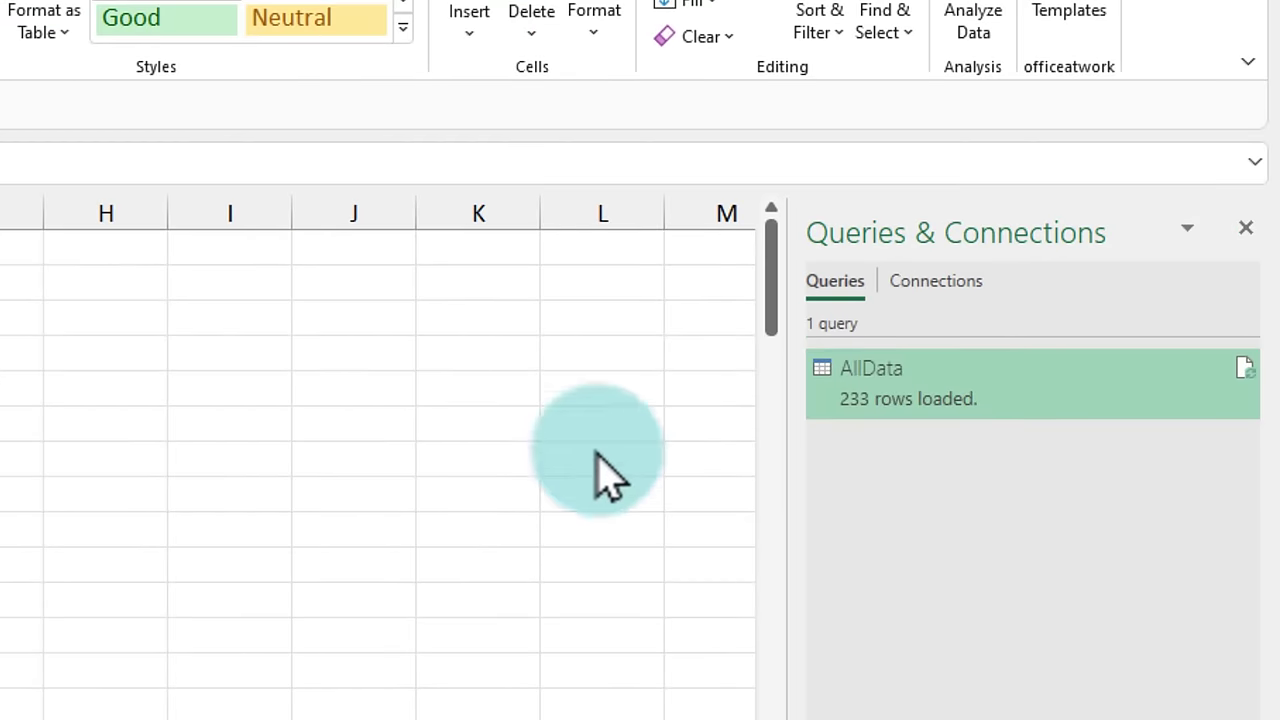
{"action": "mouse_move", "coordinate": [847, 420]}
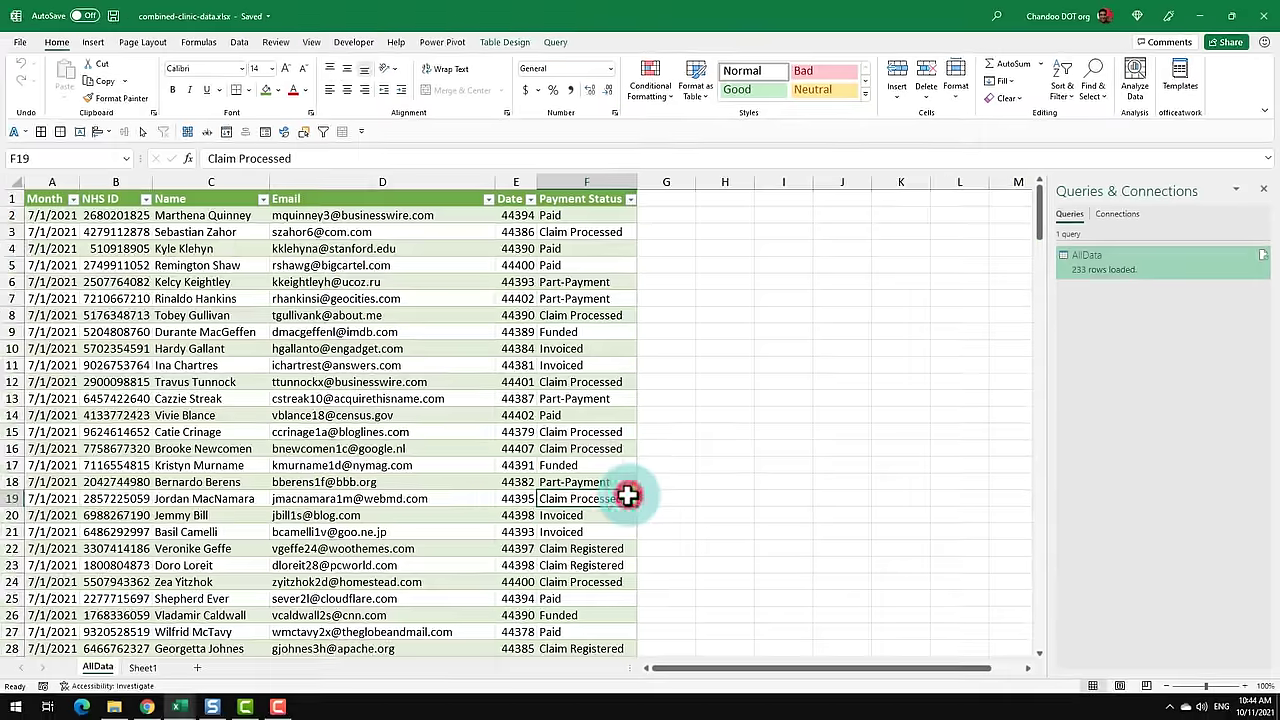
{"action": "left_click", "coordinate": [628, 490]}
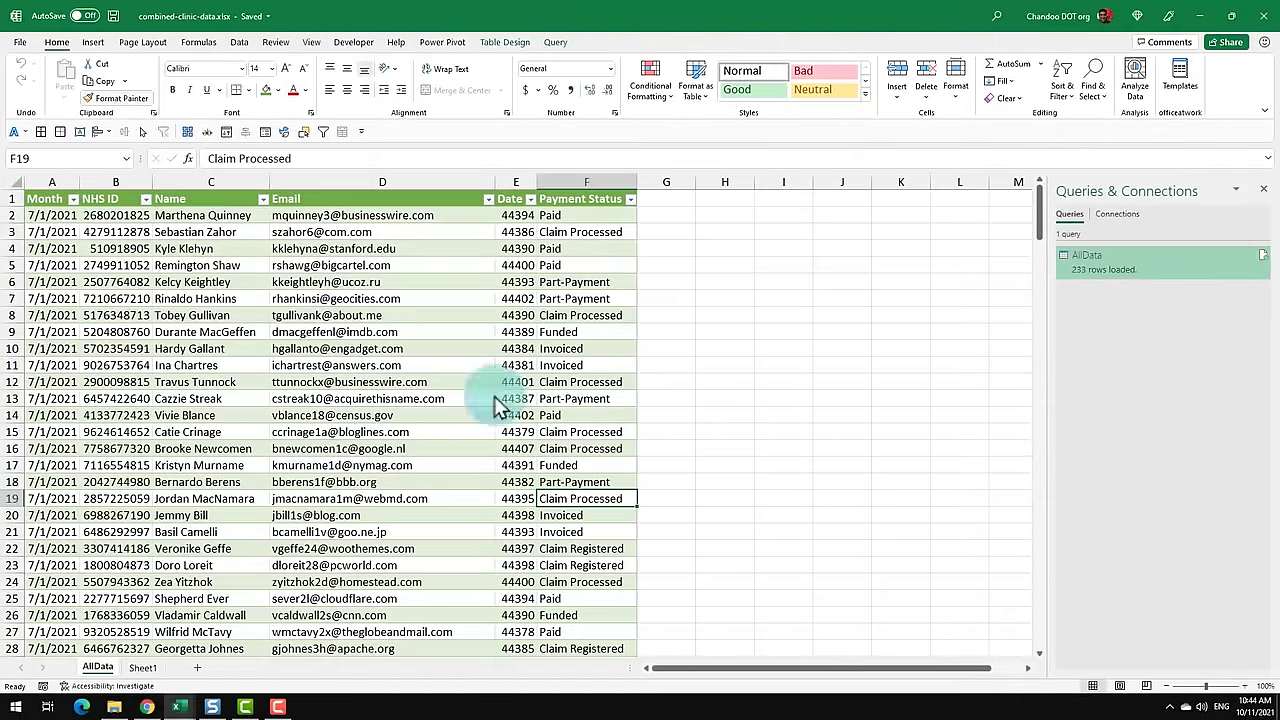
{"action": "left_click", "coordinate": [20, 42]}
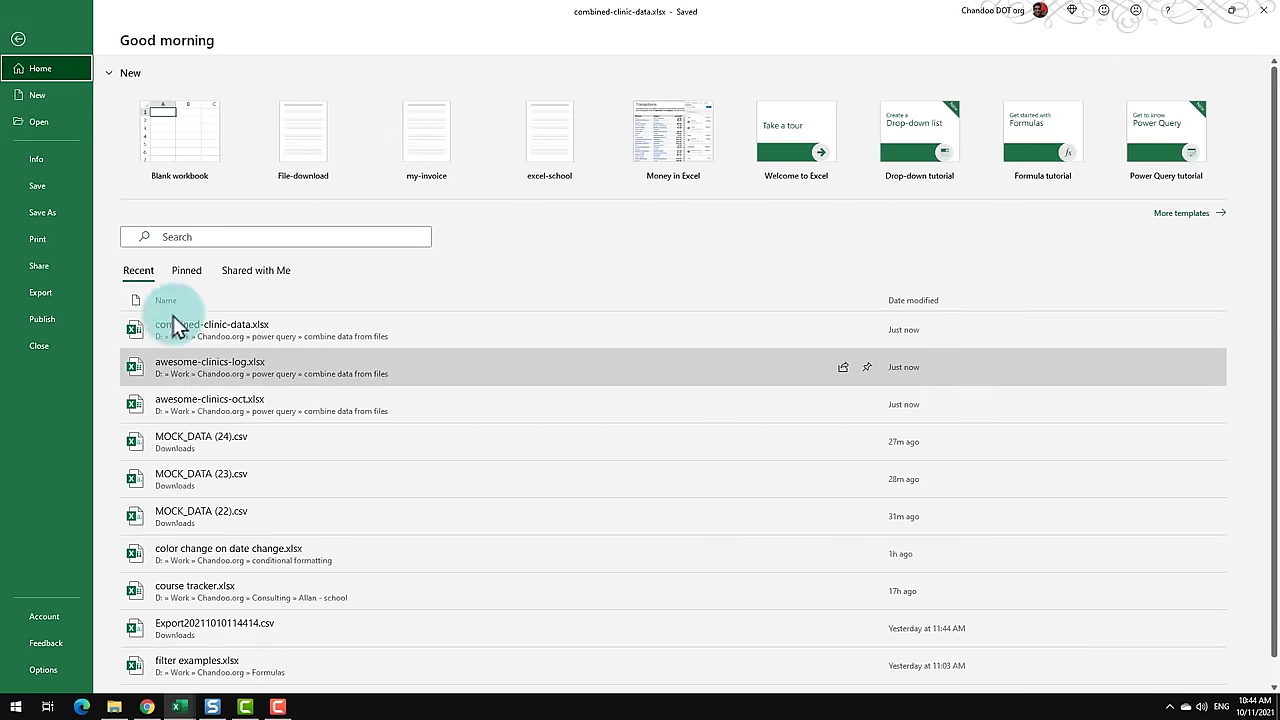
{"action": "left_click", "coordinate": [200, 367]}
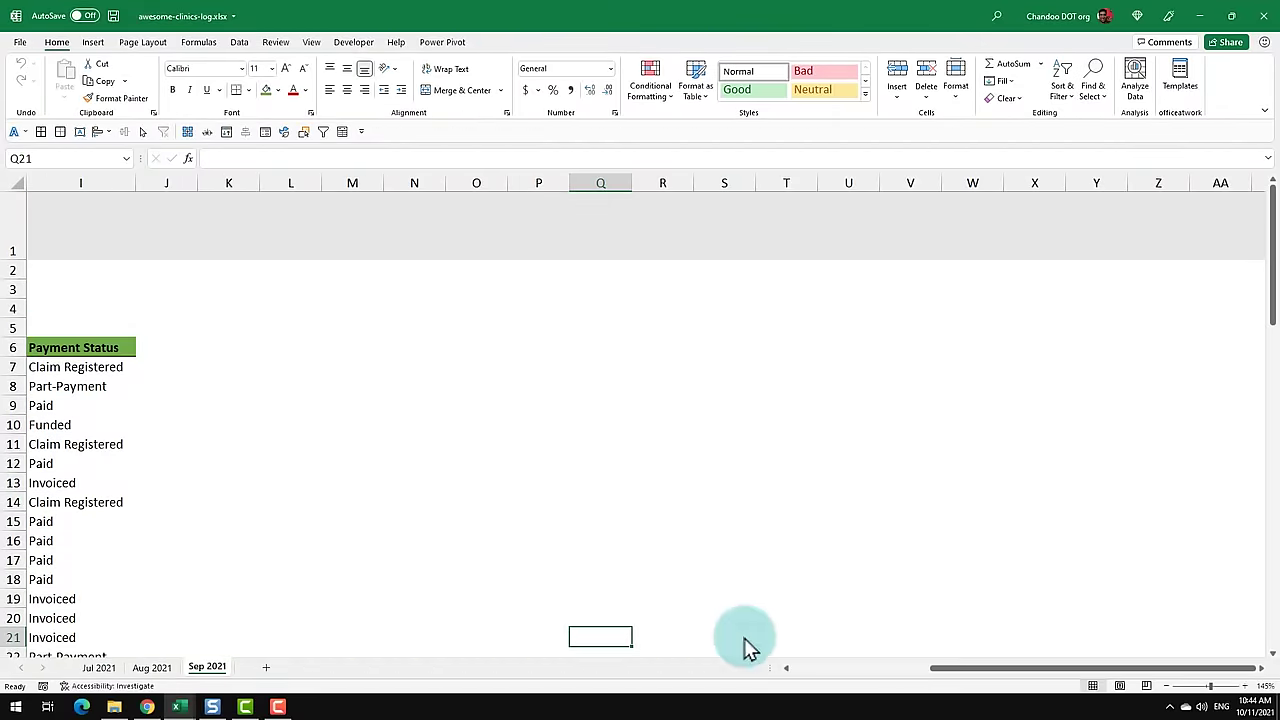
{"action": "left_click", "coordinate": [809, 666]}
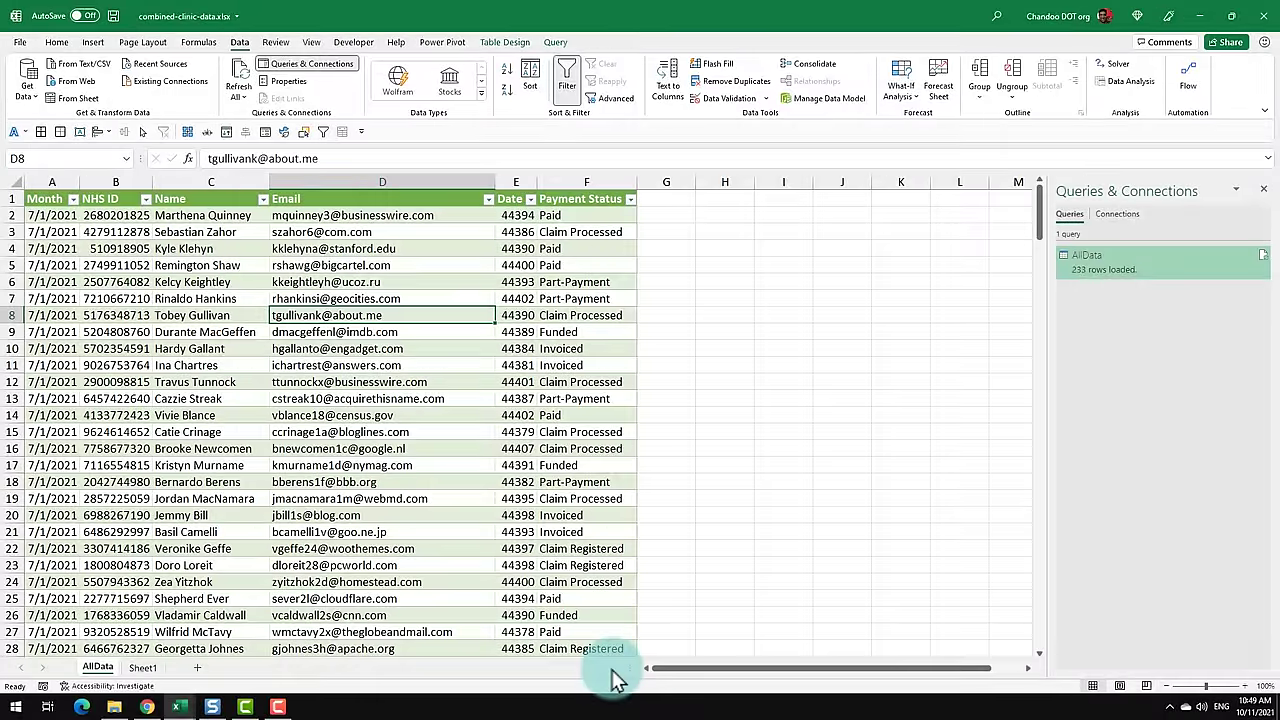
- Refresh AllData and verify the new October 2021 patient rows now extend past row 300
{"action": "right_click", "coordinate": [1176, 262]}
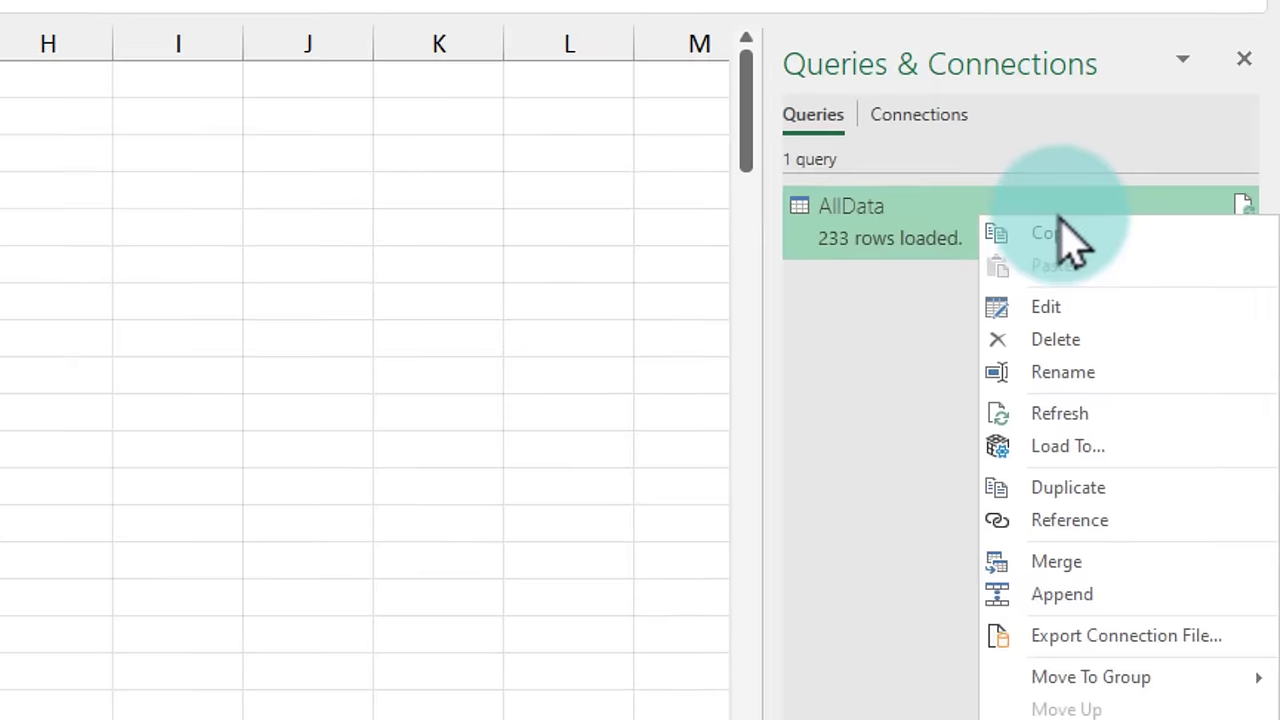
{"action": "left_click", "coordinate": [1068, 413]}
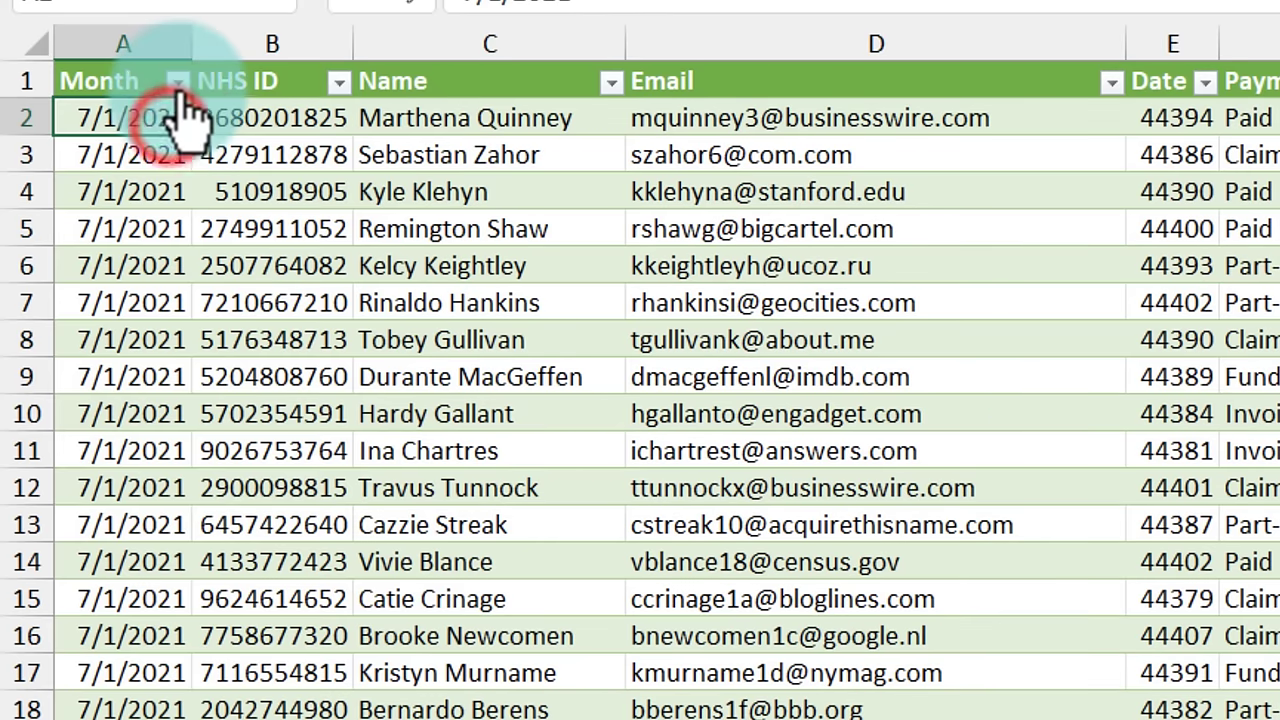
{"action": "left_click", "coordinate": [178, 82]}
{"action": "left_click", "coordinate": [543, 640]}
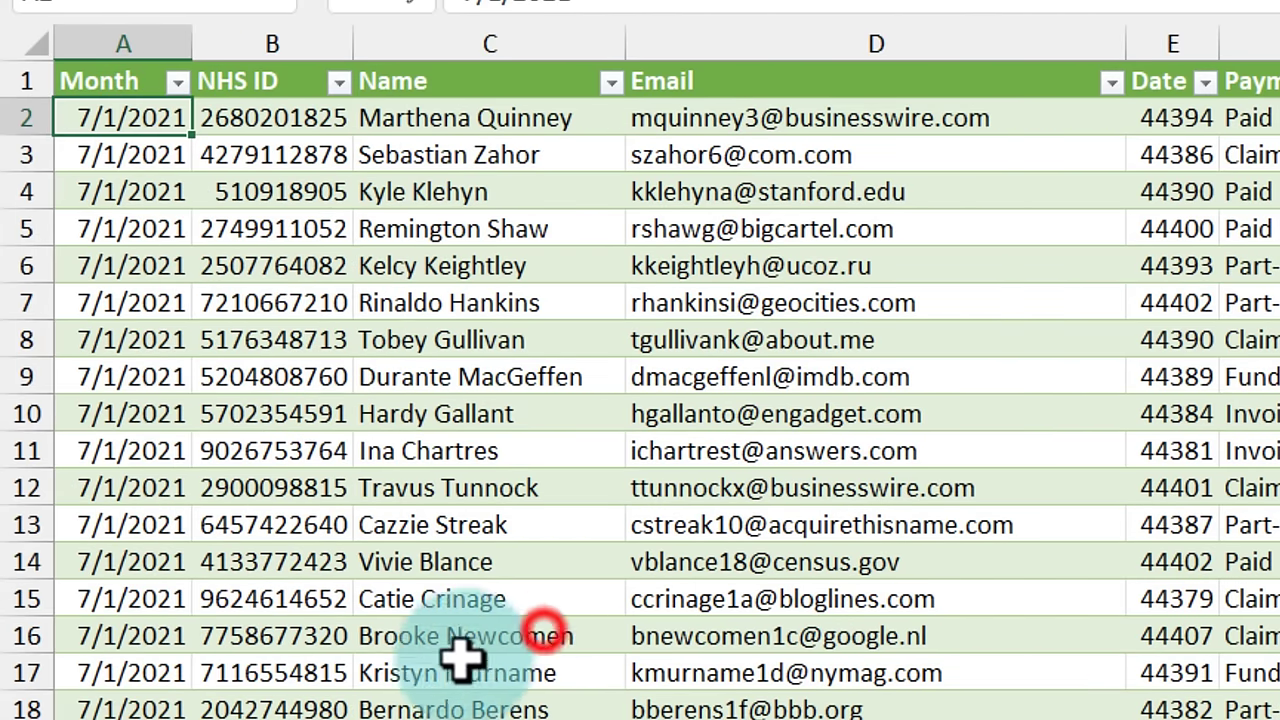
{"action": "left_click", "coordinate": [120, 712]}
{"action": "scroll", "coordinate": [472, 399], "scroll_direction": "down", "scroll_amount": 20}
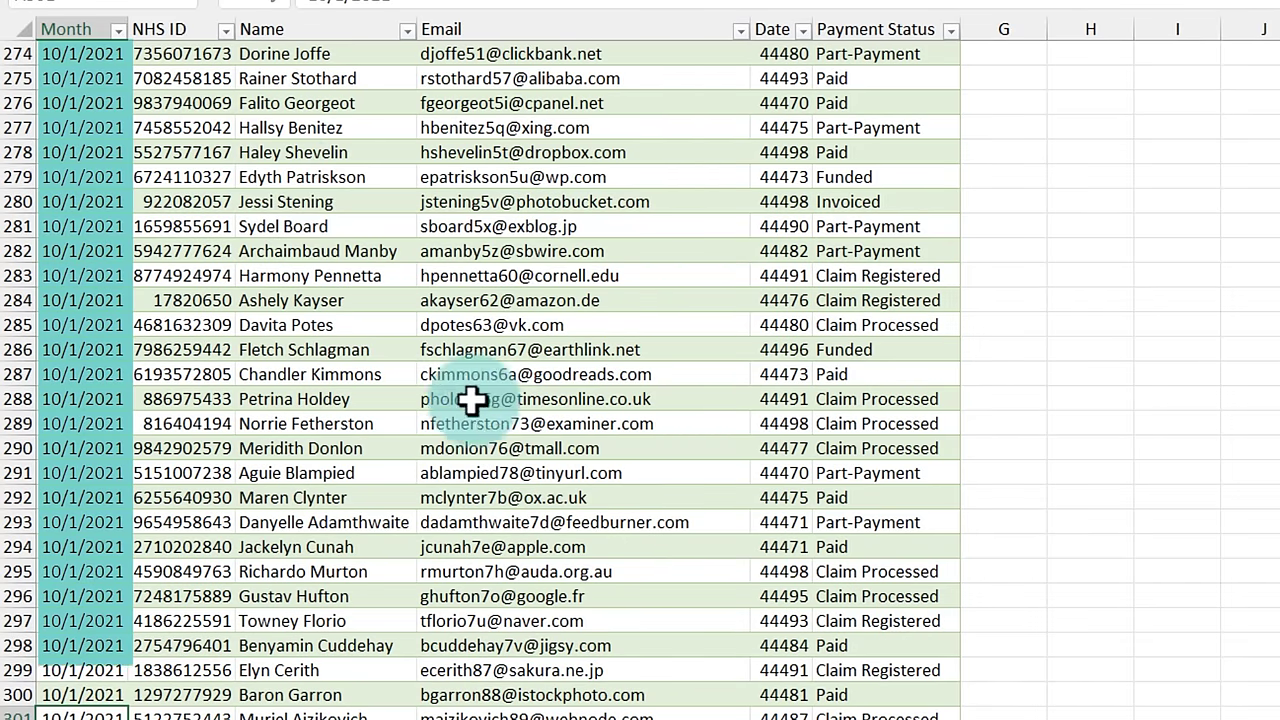
{"action": "left_click_drag", "start_coordinate": [292, 177], "coordinate": [296, 556]}
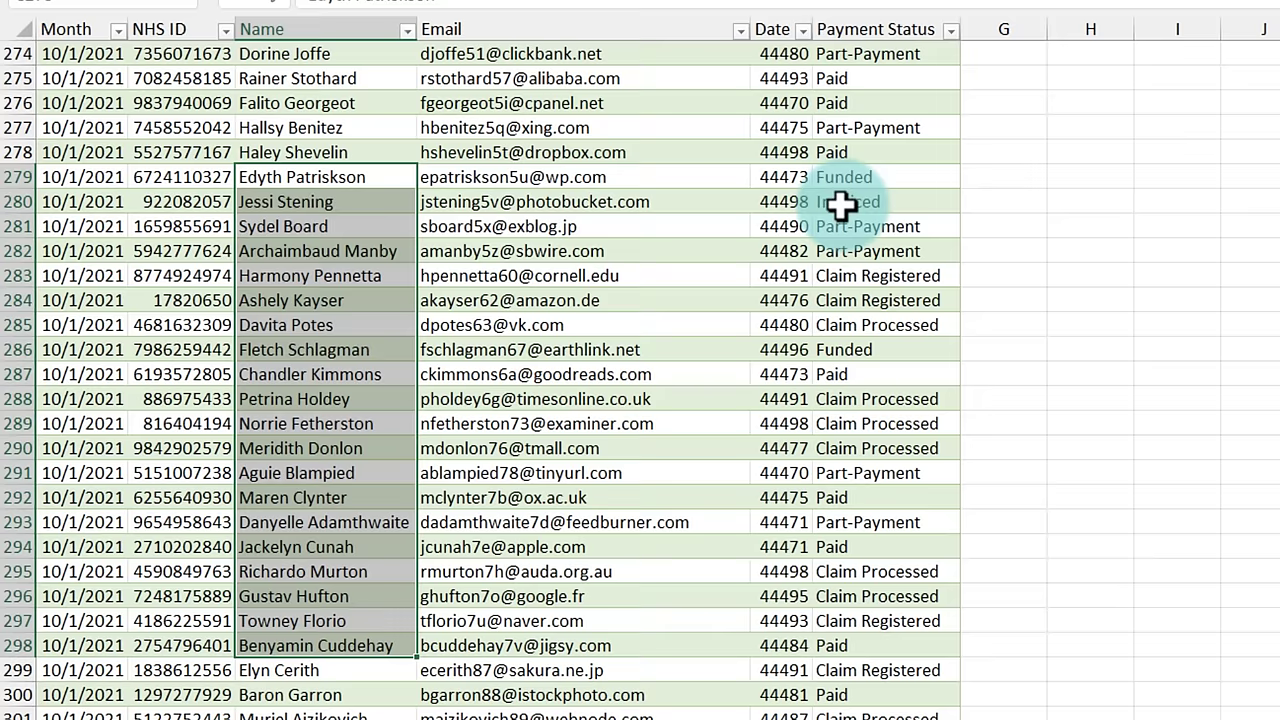
{"action": "scroll", "coordinate": [836, 316], "scroll_direction": "down", "scroll_amount": 3}
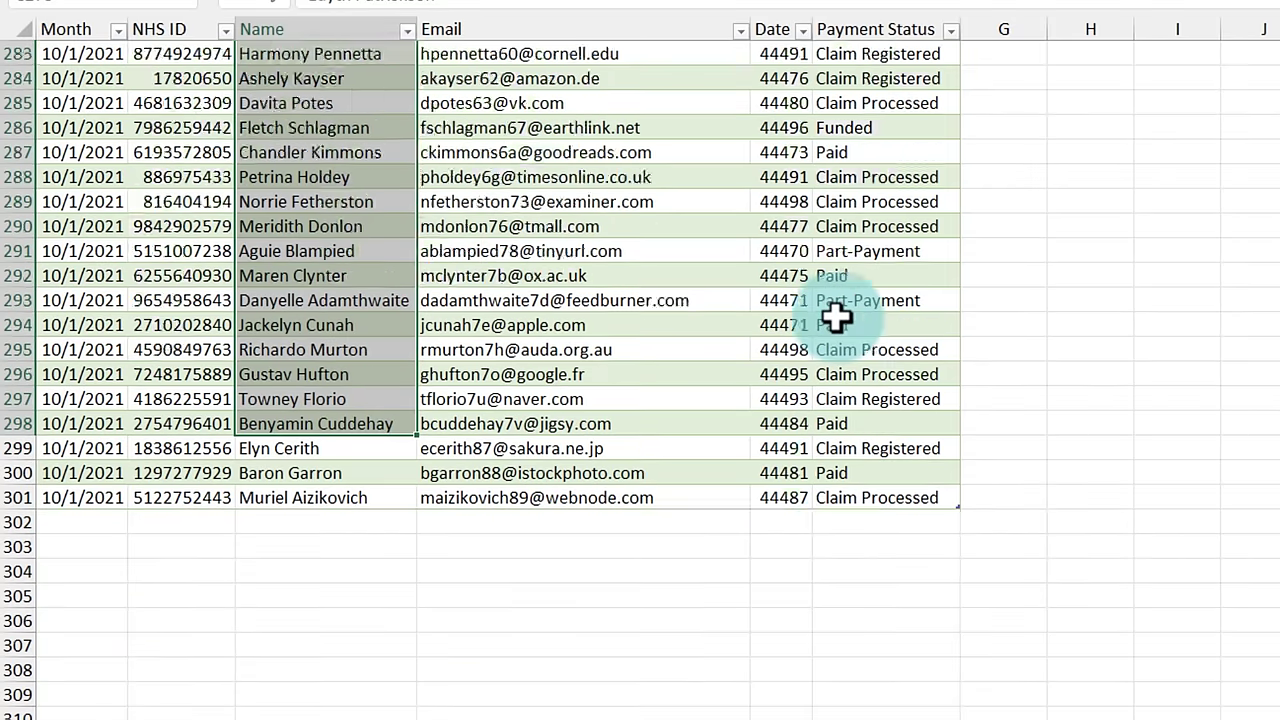